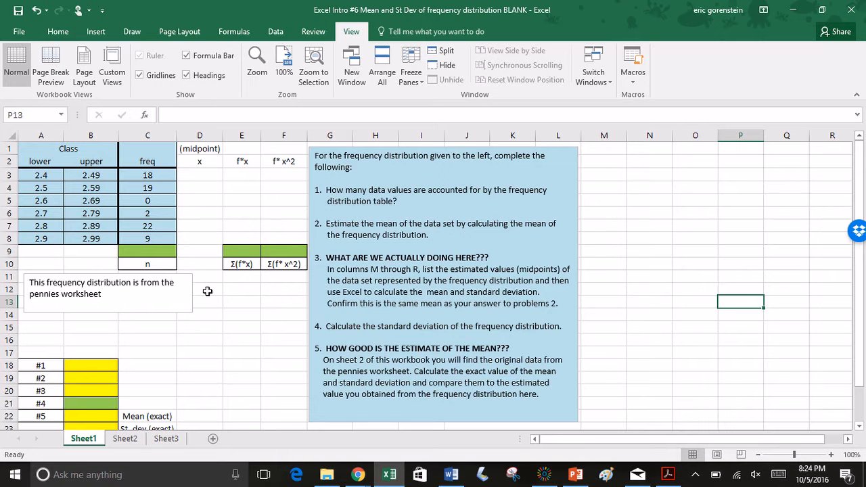
On Sheet2, calculate the average of the pennies data A4:G13 in cell I4 with the AVERAGE function
click(128, 441)
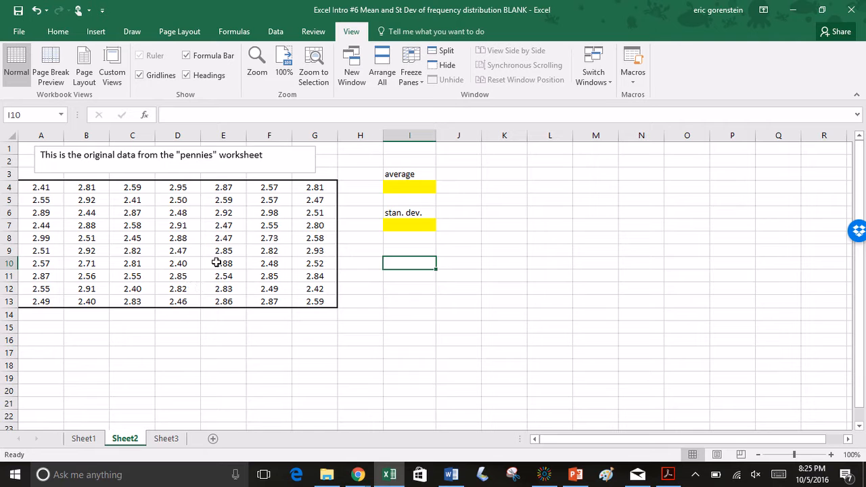
click(405, 188)
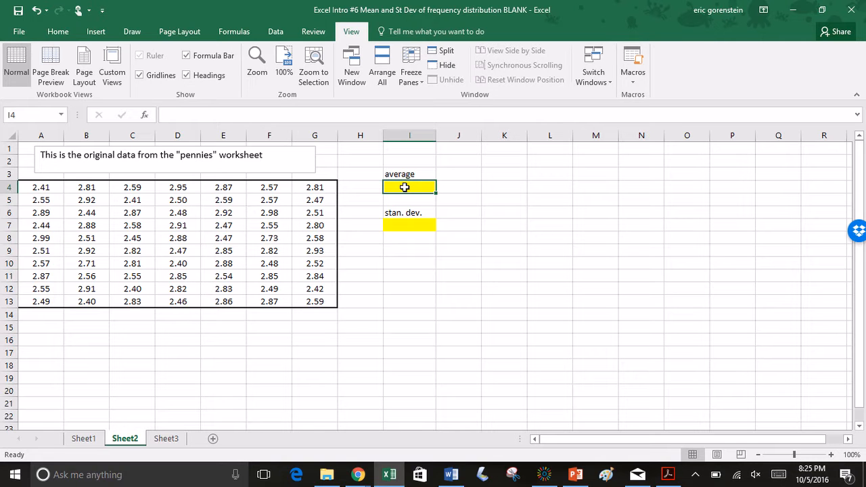
text(=)
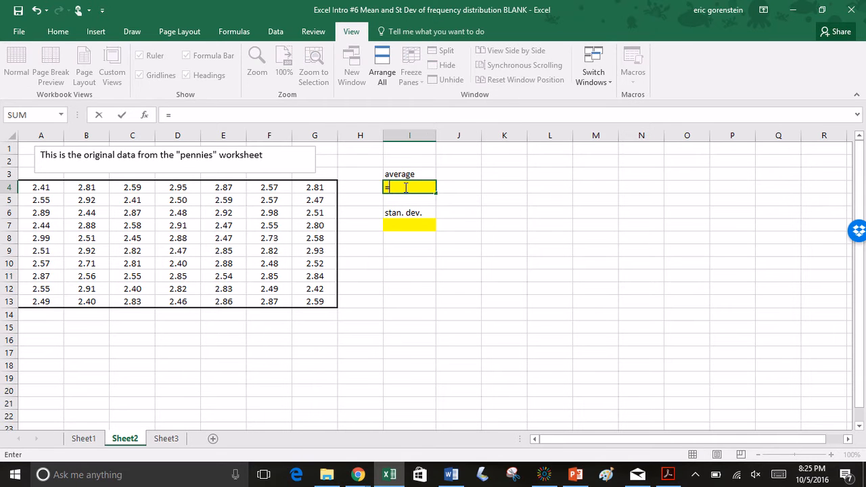
text(average()
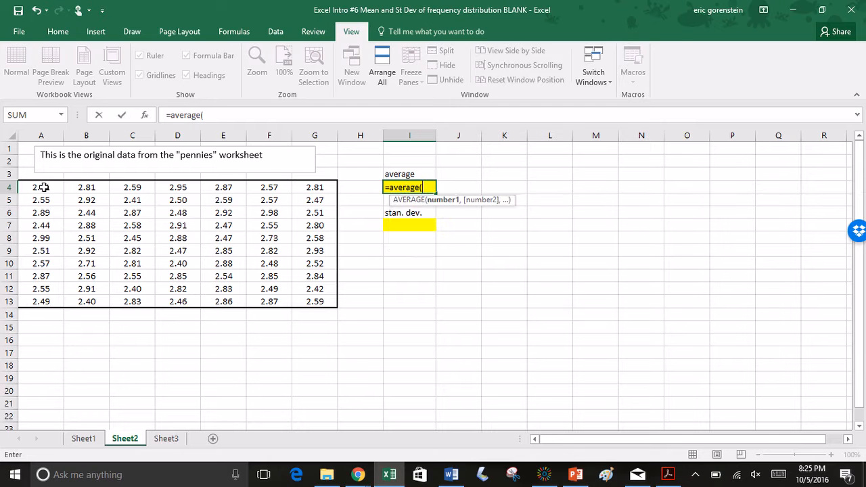
drag(41, 187, 298, 301)
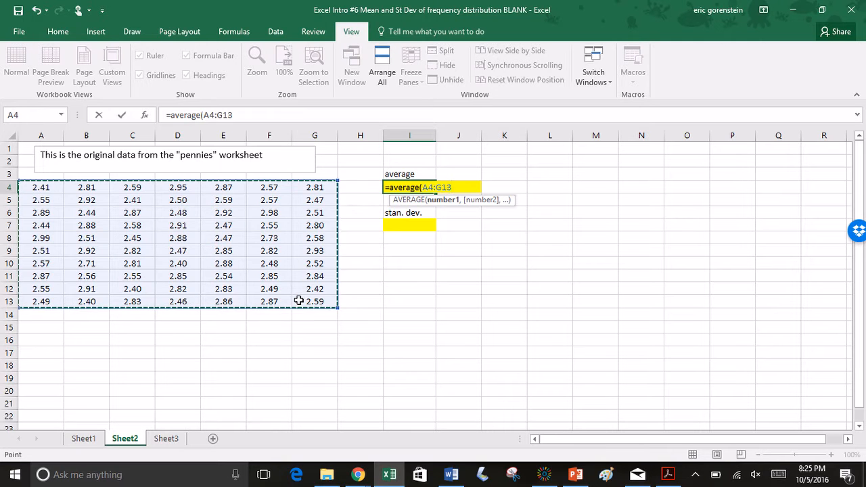
key(Return)
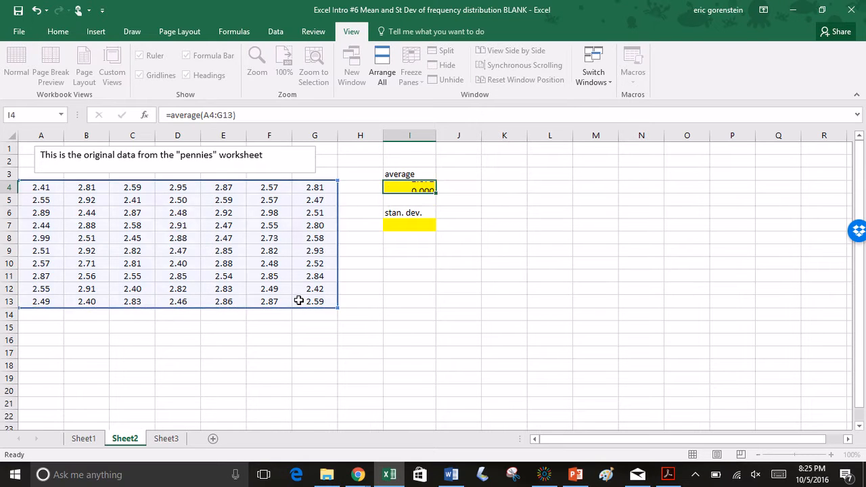
Calculate the sample standard deviation of A4:G13 in cell I7 with the STDEV.S function
double_click(399, 224)
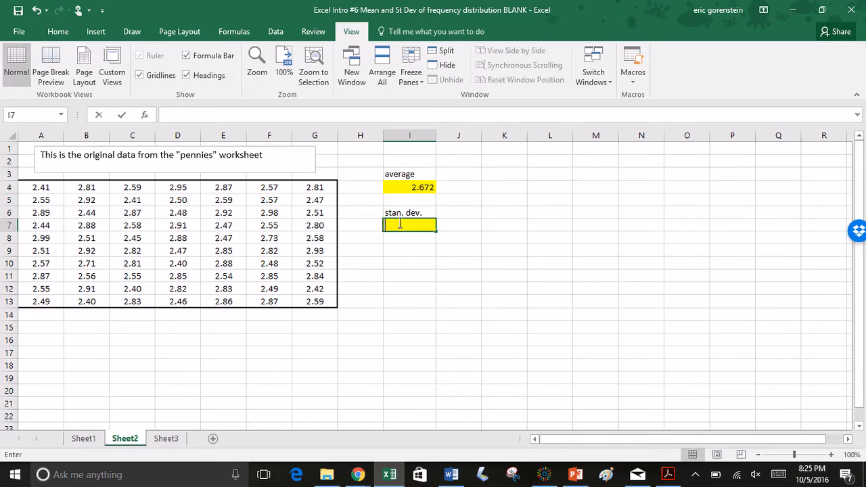
text(=)
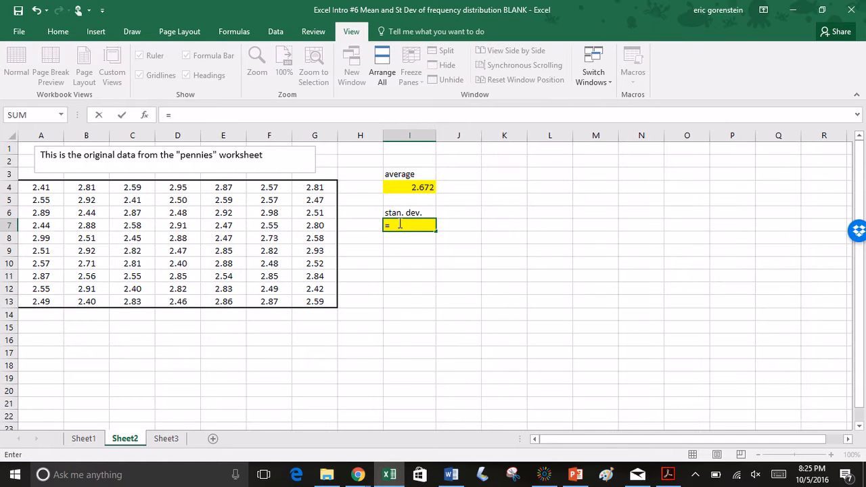
text(stdev.s()
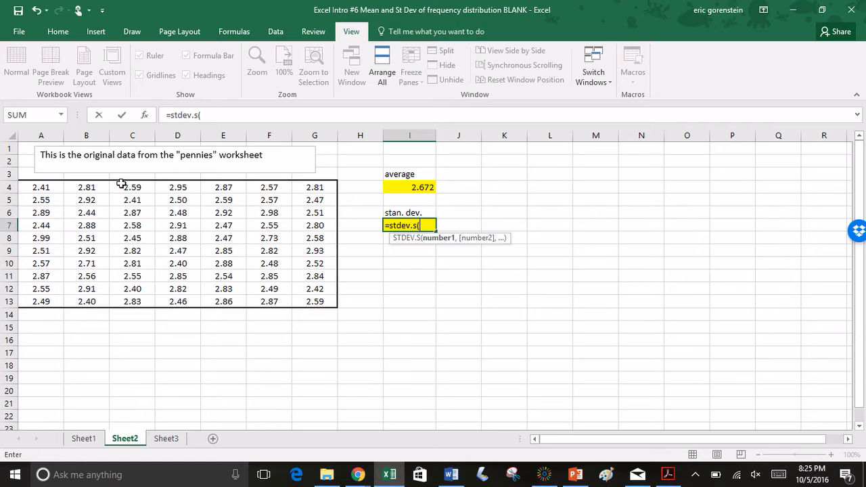
drag(53, 189, 306, 301)
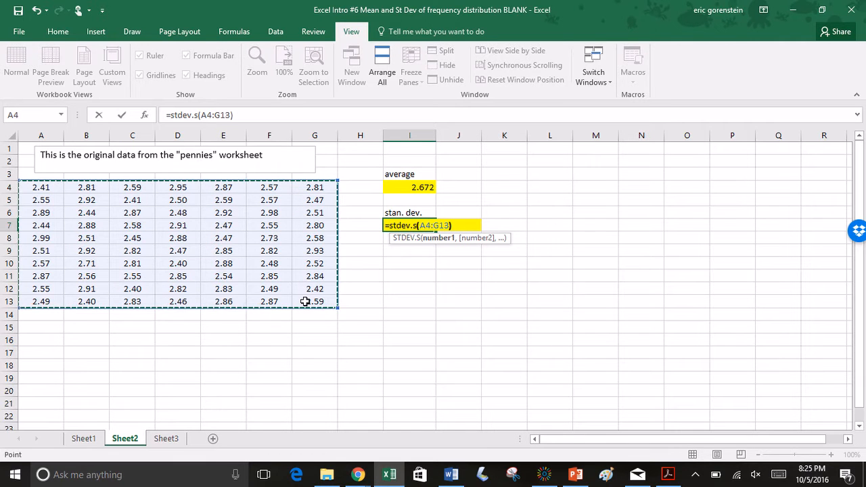
key(Return)
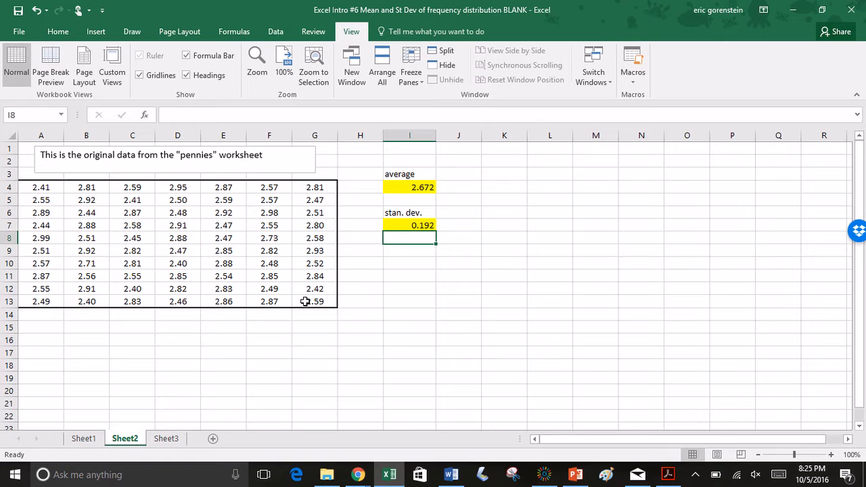
Examine the mean and standard deviation formulas on Sheet1 and the matching n, Σ(f*x) and Σ(f*x^2) cells under the frequency table
click(84, 439)
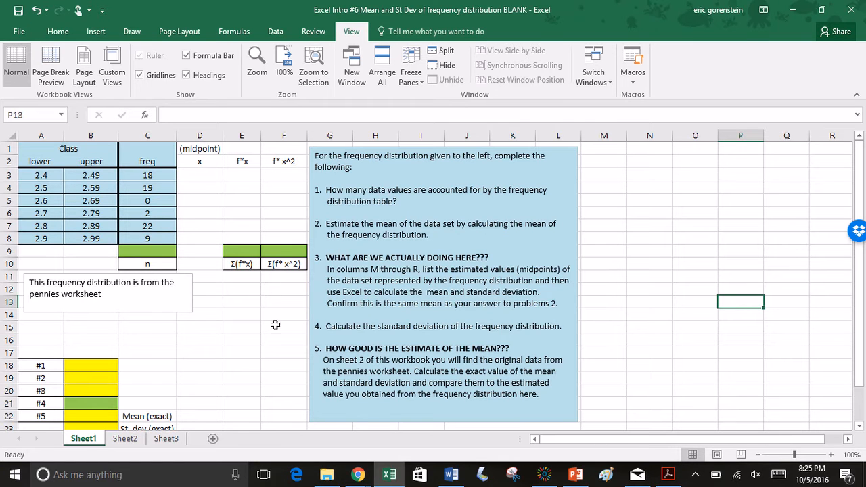
scroll(276, 329, down, 3)
scroll(275, 330, down, 1)
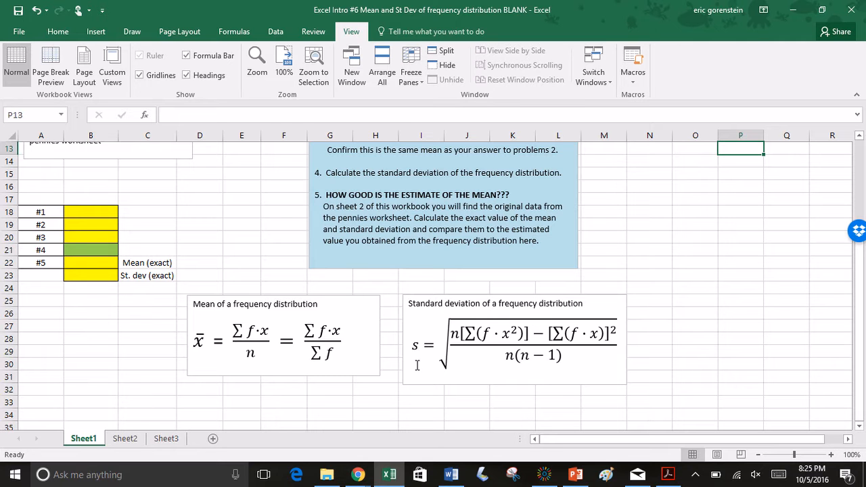
double_click(454, 333)
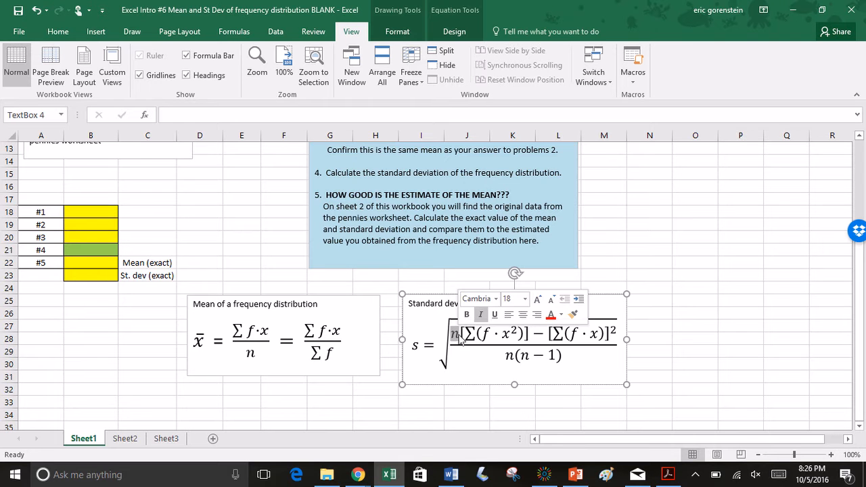
double_click(465, 334)
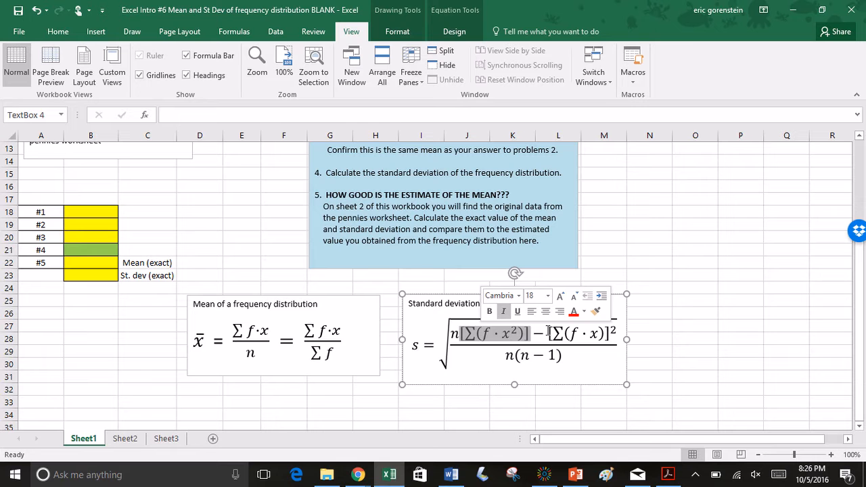
drag(553, 331, 580, 332)
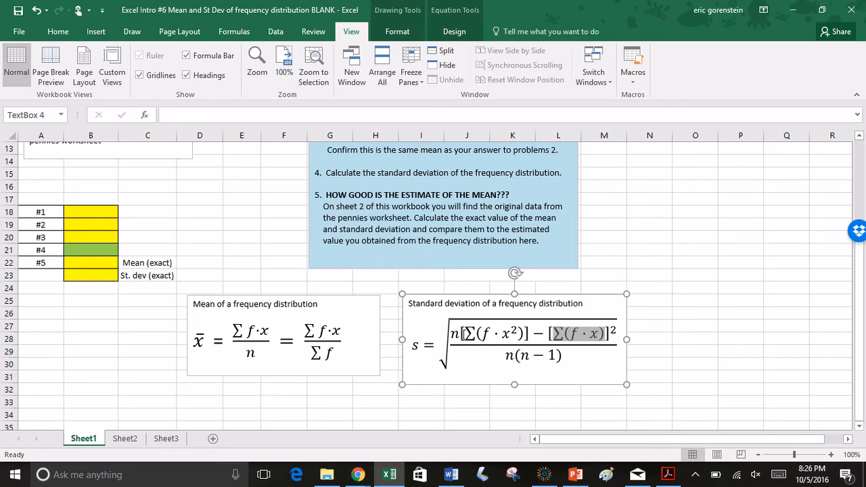
click(382, 295)
scroll(382, 295, up, 1)
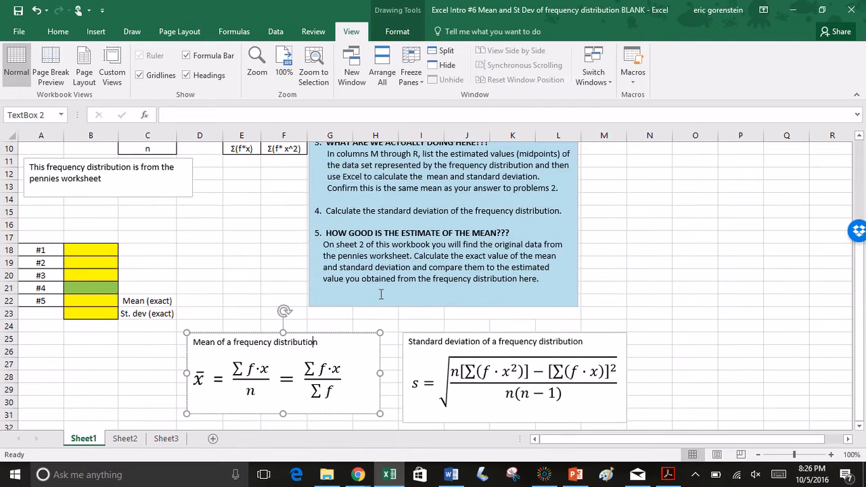
click(259, 269)
scroll(258, 269, up, 2)
scroll(259, 269, up, 1)
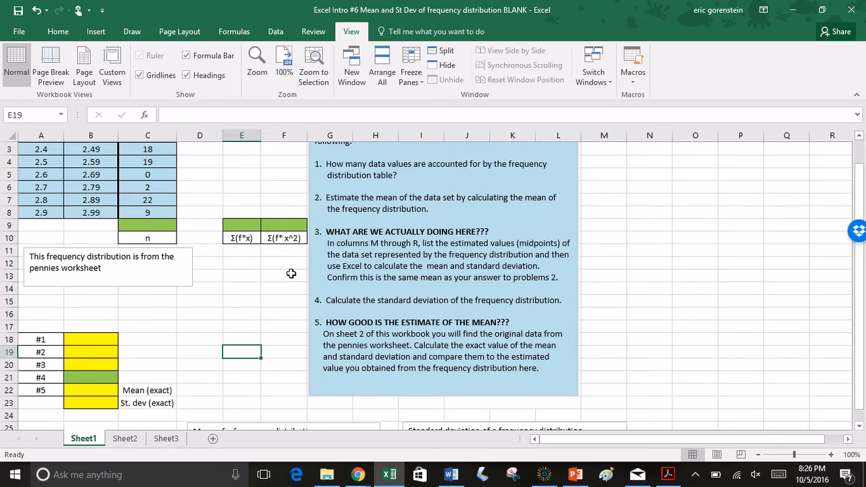
scroll(292, 291, down, 1)
scroll(293, 290, down, 2)
scroll(292, 288, up, 3)
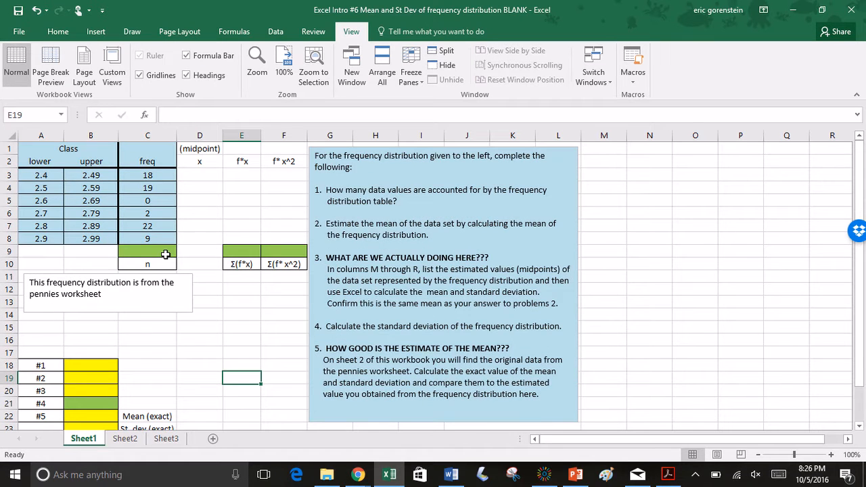
scroll(285, 333, down, 3)
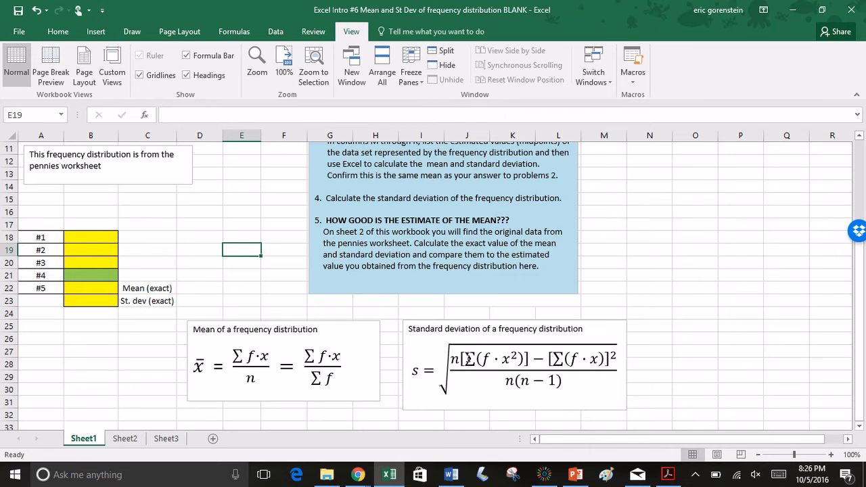
scroll(388, 302, up, 3)
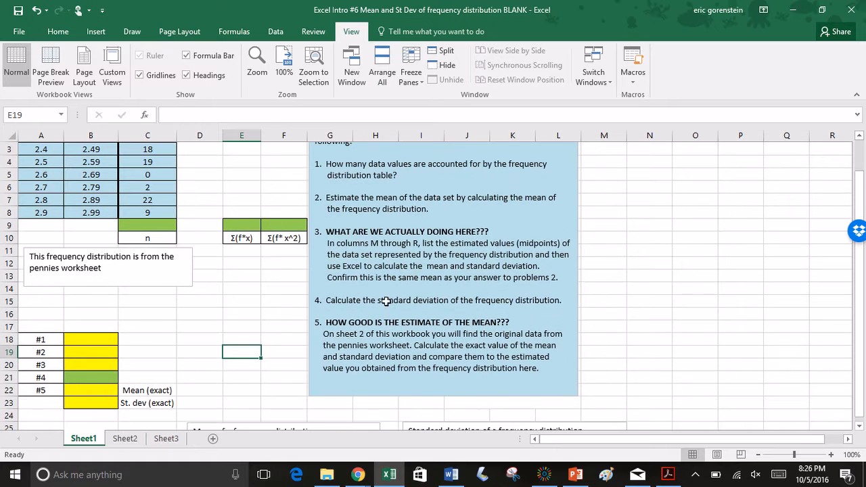
scroll(214, 241, up, 1)
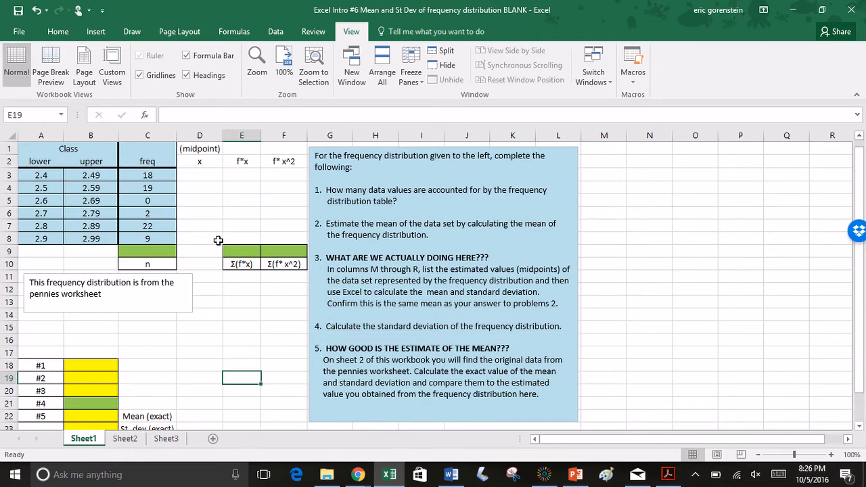
scroll(218, 241, down, 4)
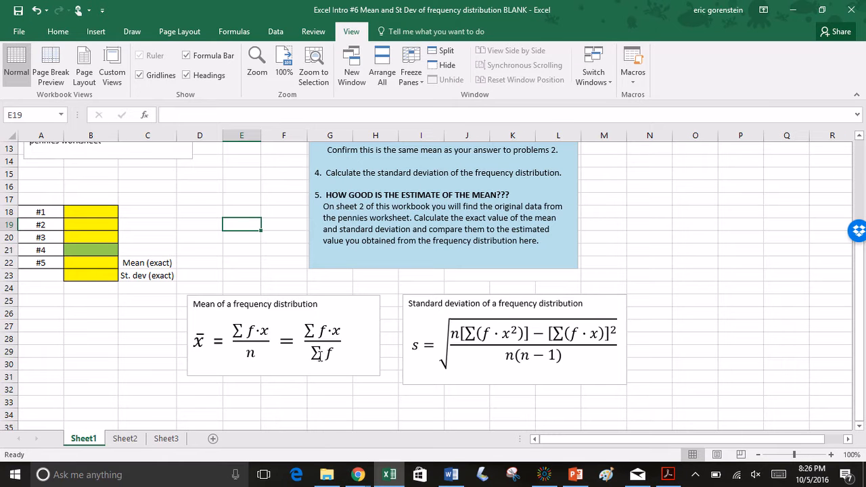
click(260, 331)
double_click(261, 331)
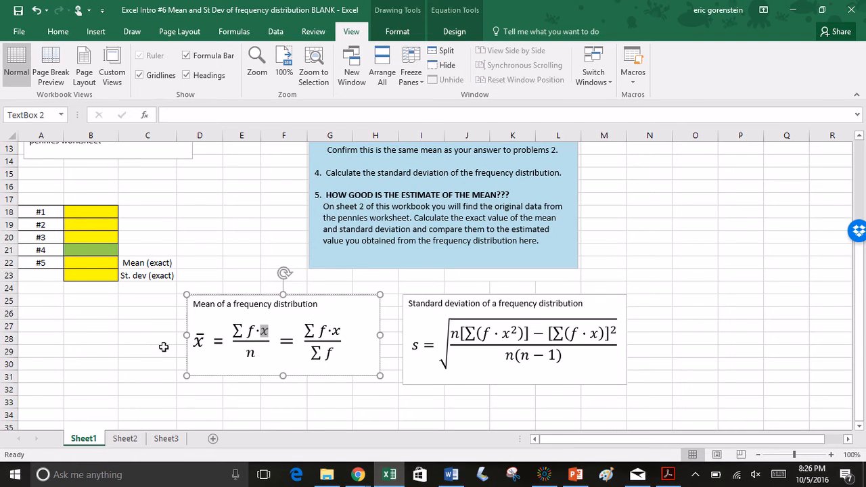
Compute the class midpoints in the x column by entering =(A3+B3)/2 in D3 and filling it down to D8
scroll(155, 348, up, 4)
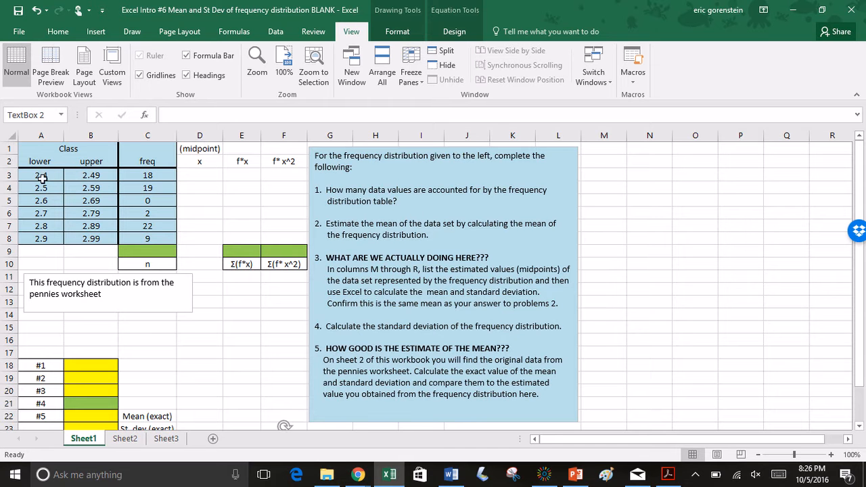
click(194, 174)
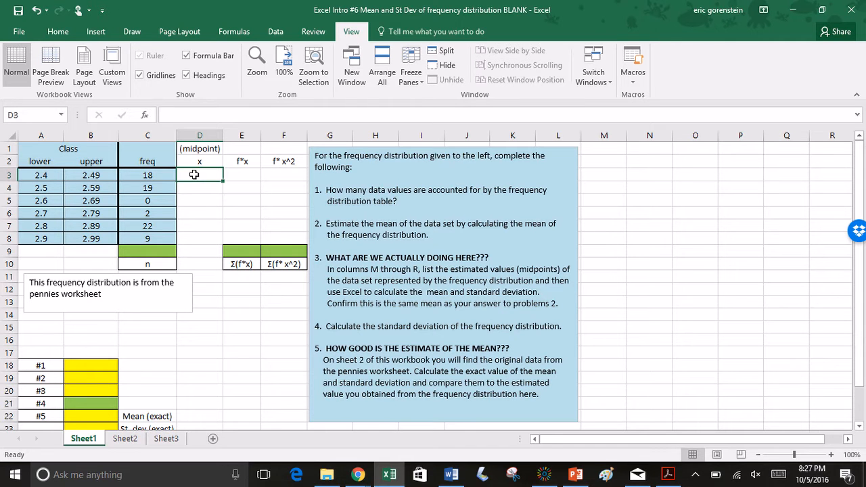
text(=)
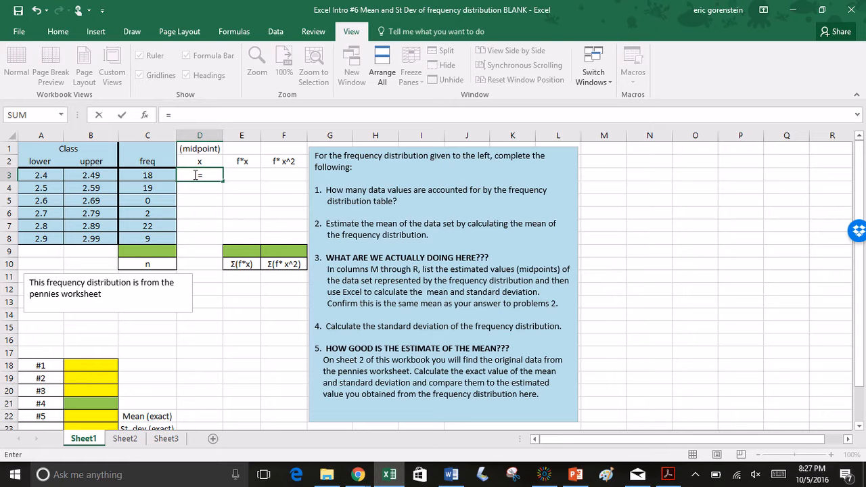
text(()
click(55, 174)
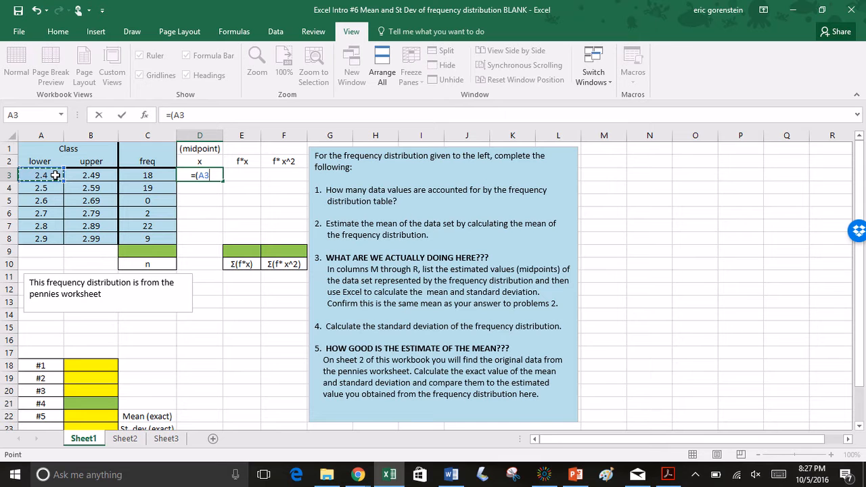
text(+)
click(77, 175)
text())
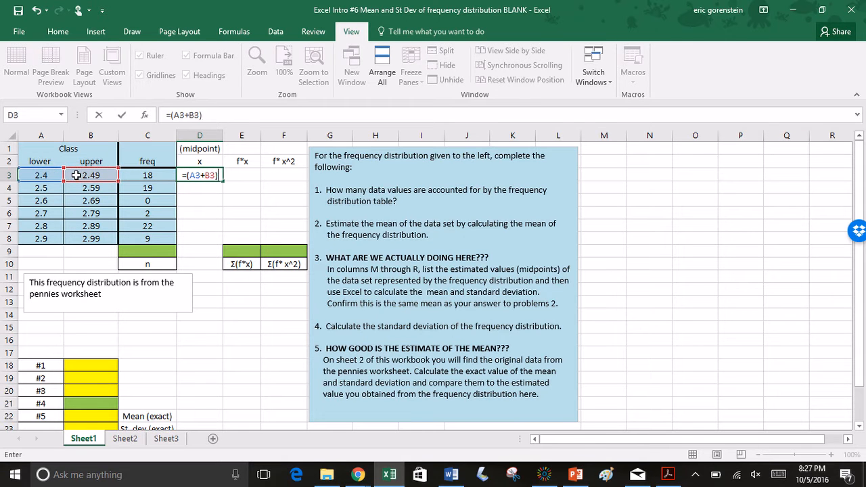
text(/2)
key(Return)
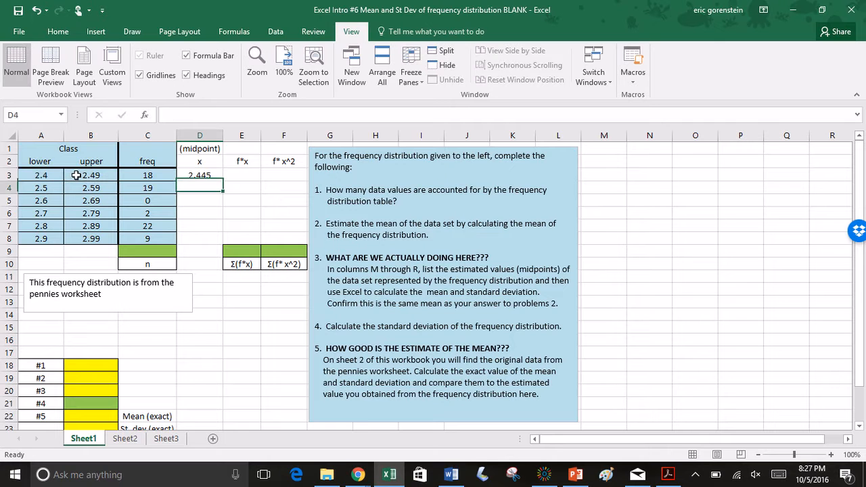
click(198, 175)
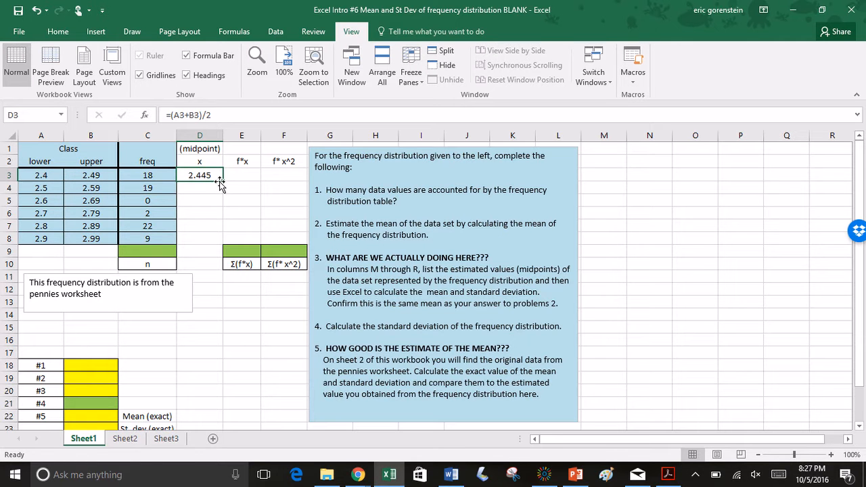
drag(223, 182, 222, 248)
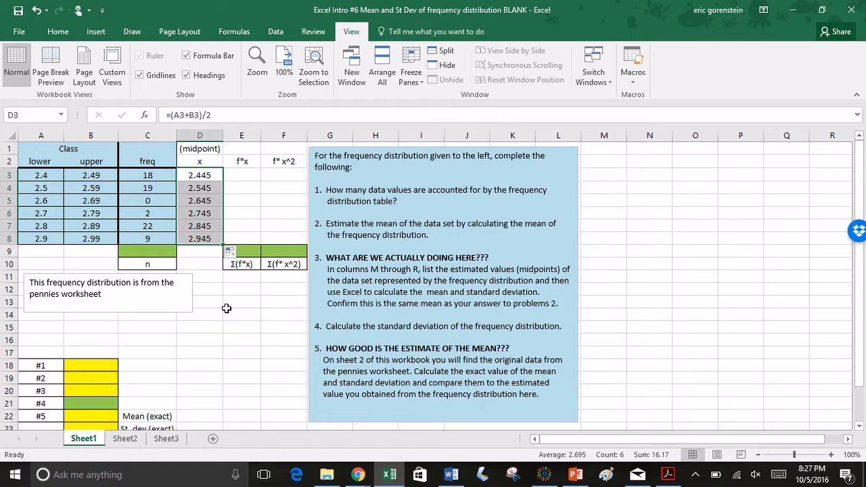
Total the frequencies C3:C8 in cell C9 with the SUM function to get n
click(154, 252)
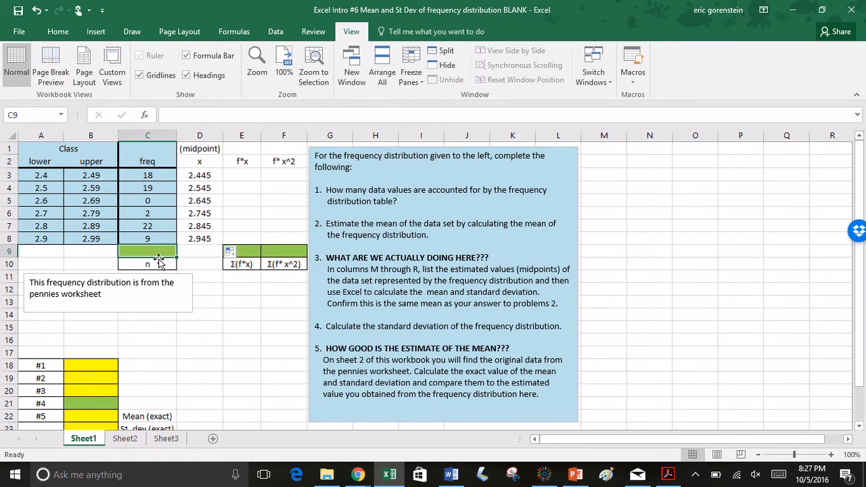
text(=sum()
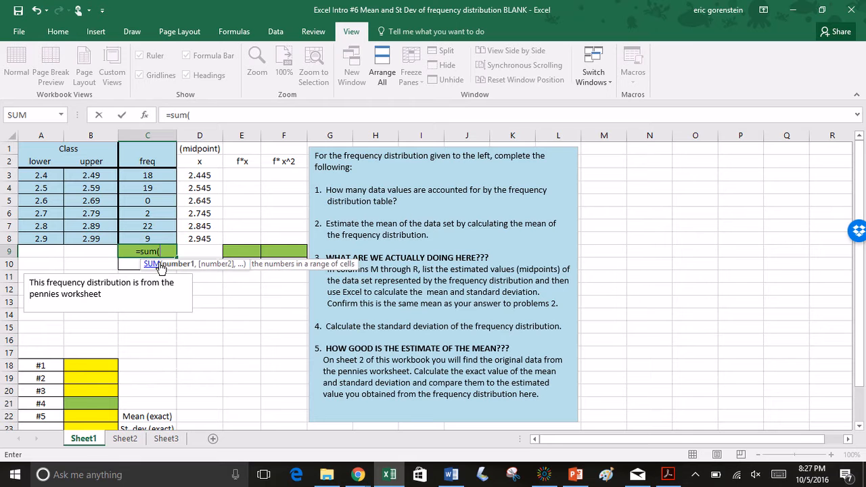
drag(157, 178, 166, 233)
key(Return)
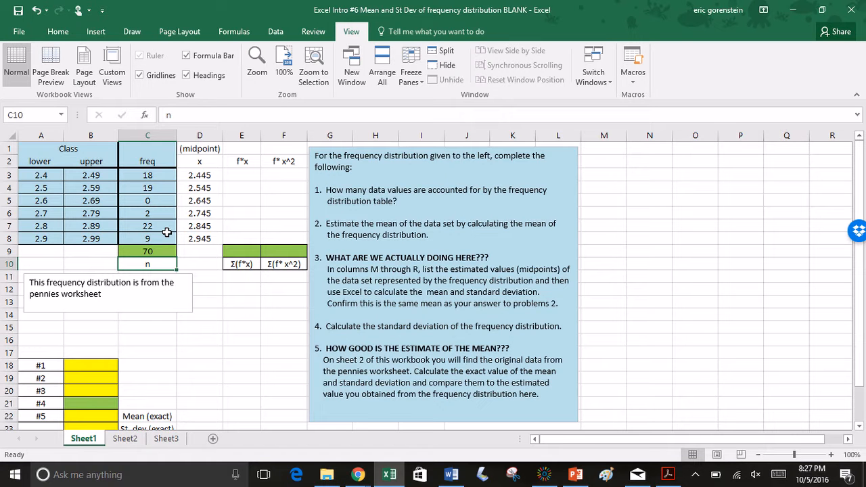
Compute the f*x column by entering =C3*D3 in E3 and filling it down to E8
scroll(255, 301, down, 3)
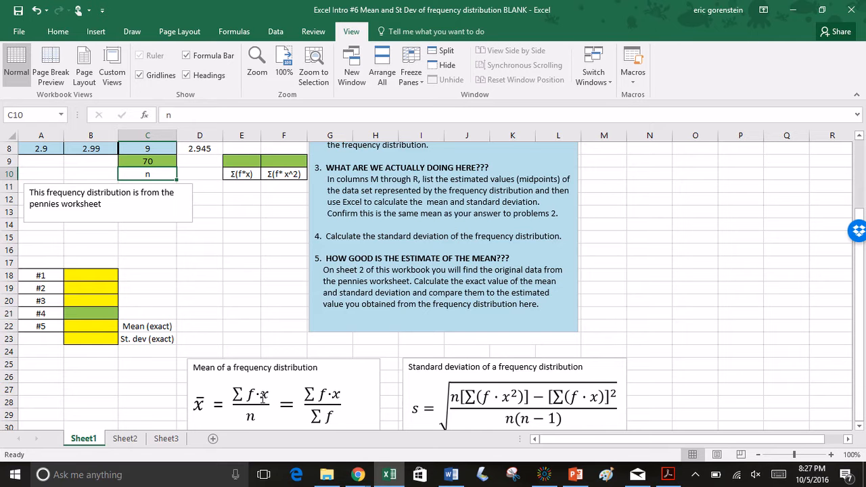
scroll(242, 398, up, 3)
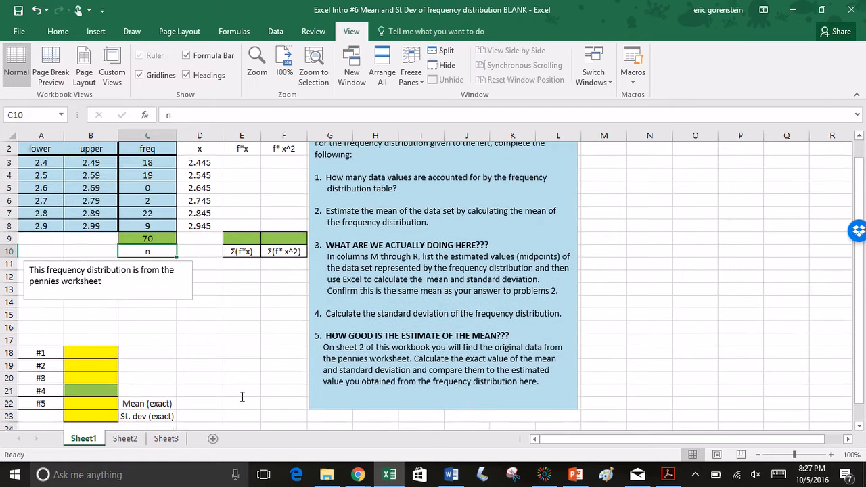
click(241, 175)
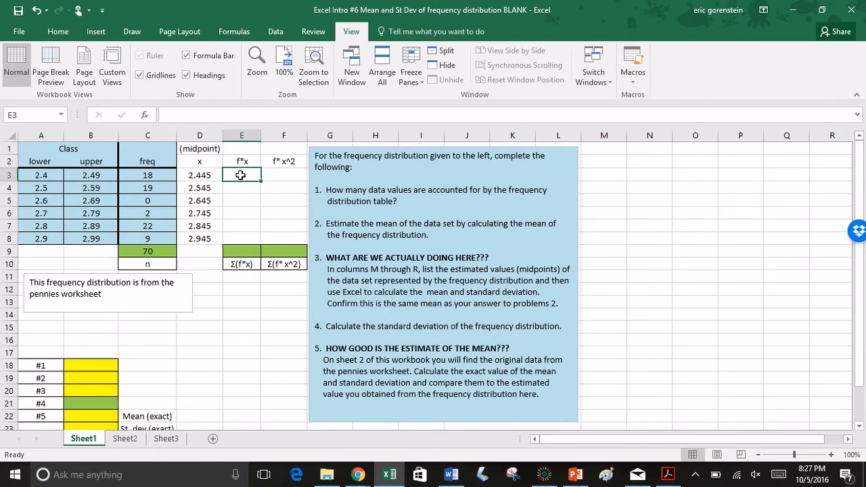
text(=)
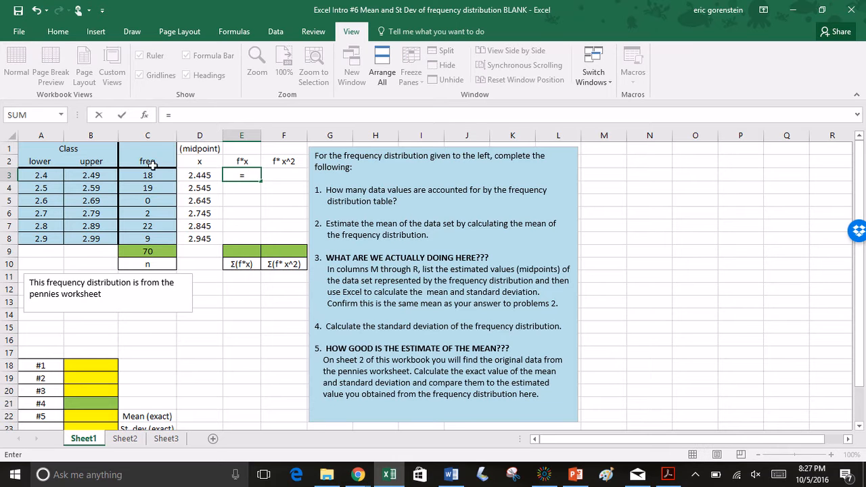
click(142, 176)
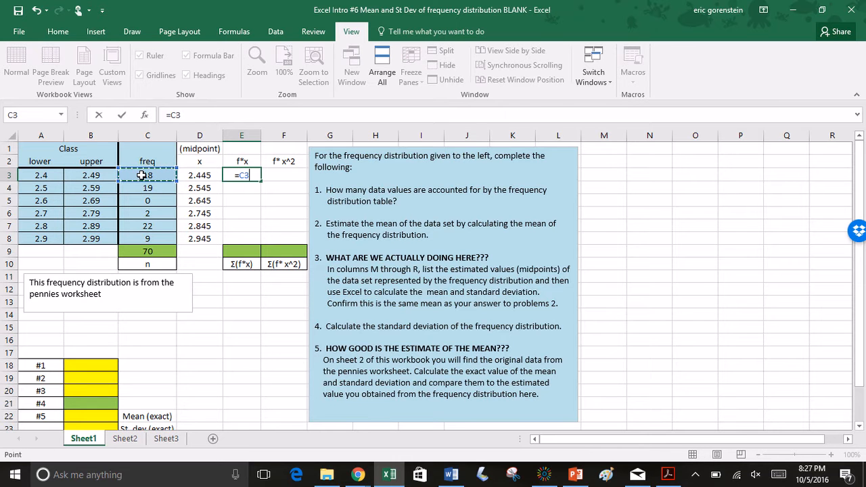
text(*)
click(195, 175)
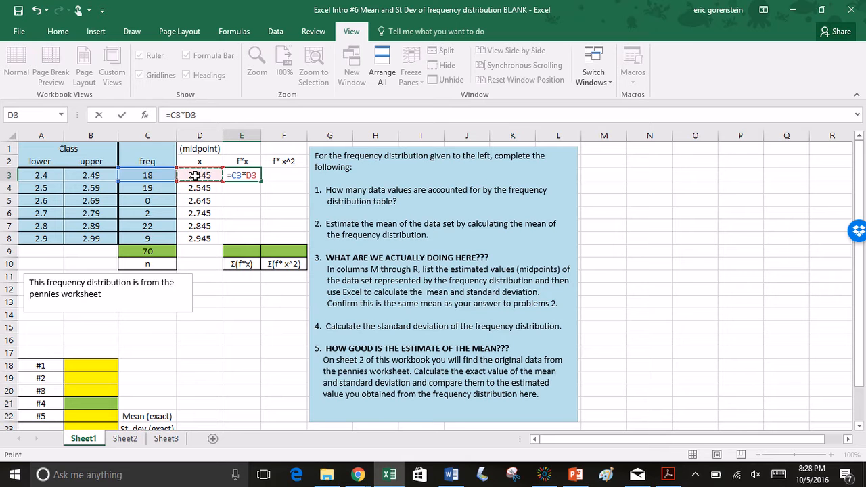
key(Return)
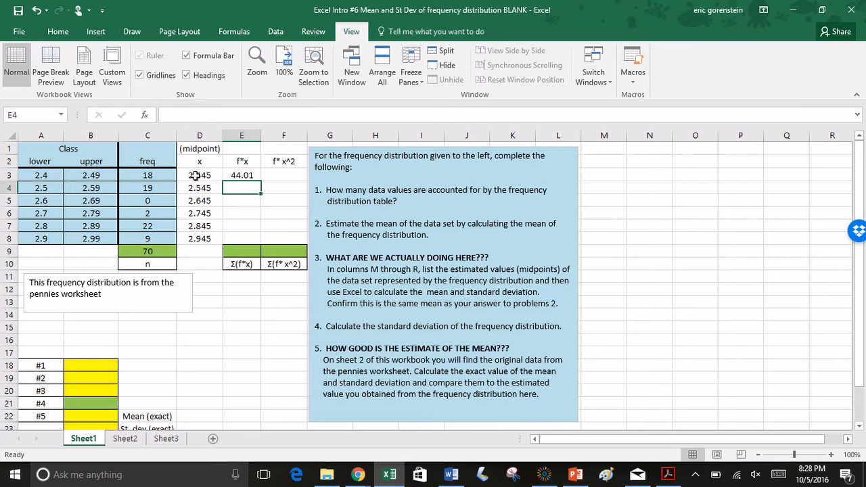
click(233, 175)
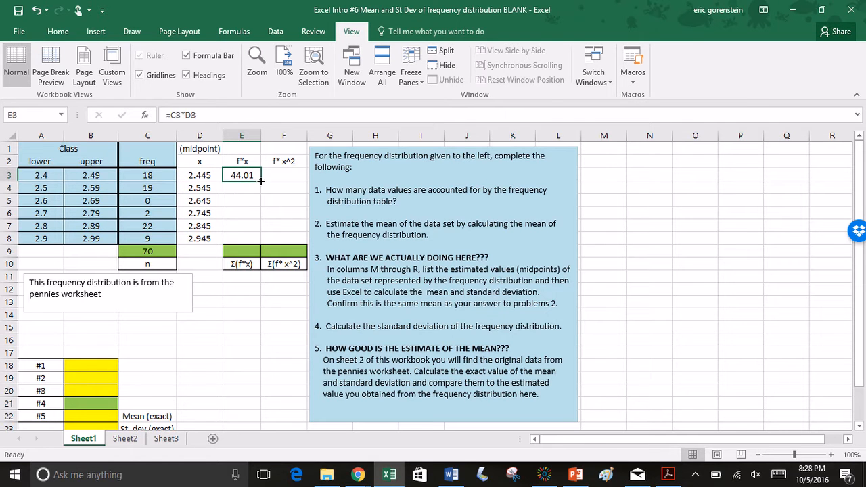
drag(261, 182, 262, 241)
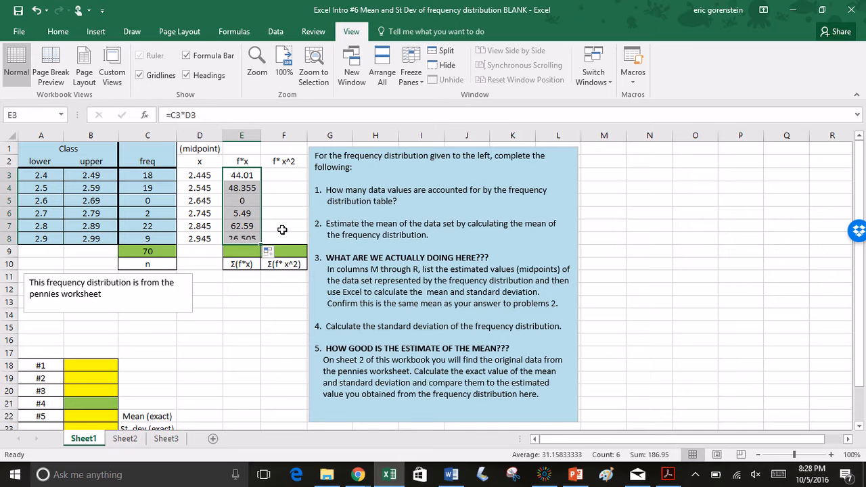
Total the f*x values E3:E8 in cell E9 with the SUM function to get Σ(f*x)
click(244, 251)
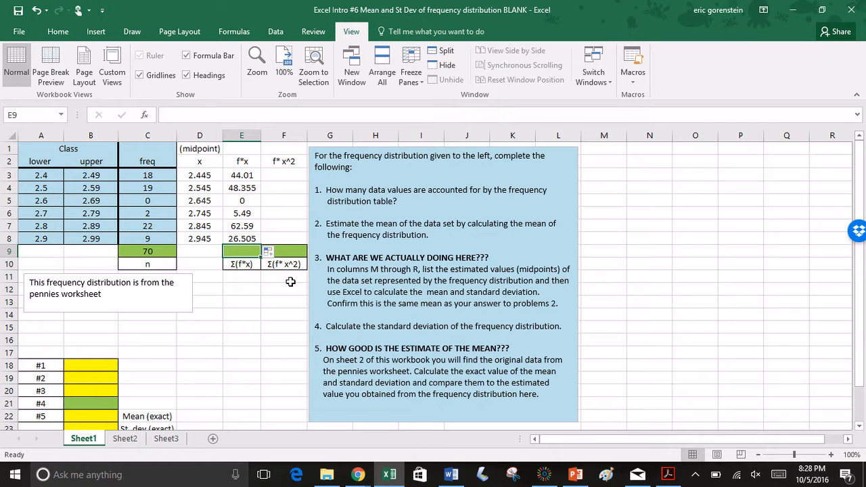
text(=sum()
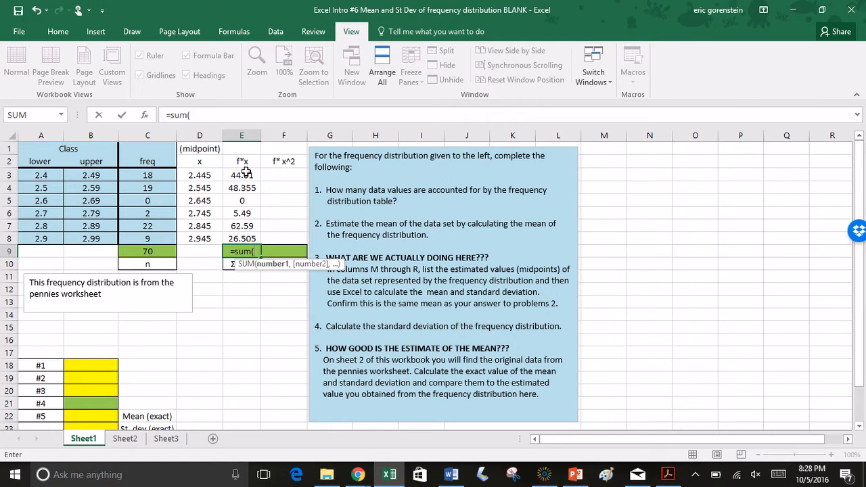
drag(245, 174, 245, 232)
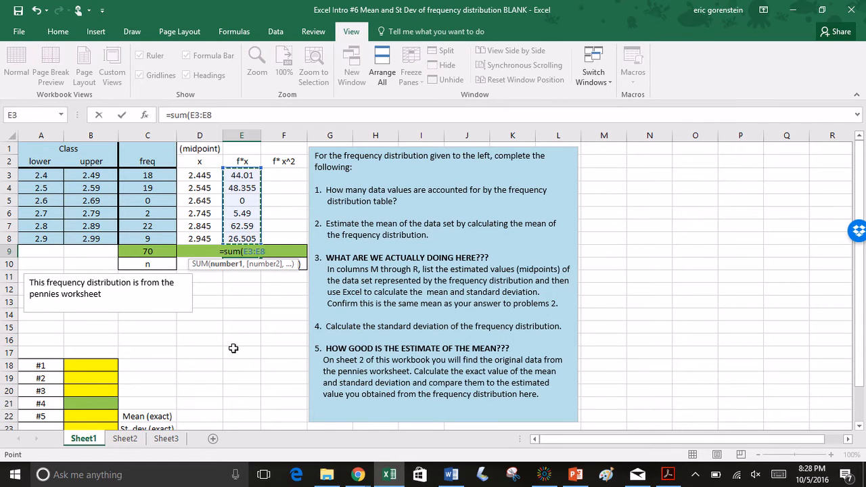
key(Return)
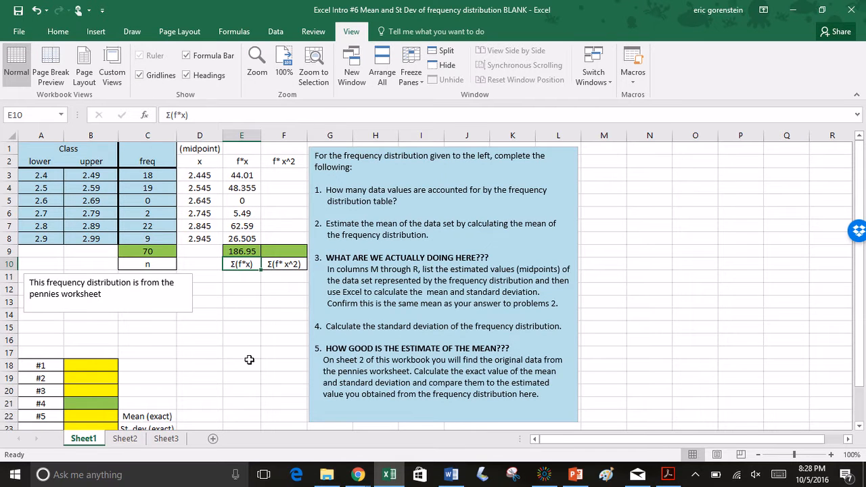
Answer question #1 by entering =C9 in cell B18 as the number of data values
scroll(249, 360, down, 3)
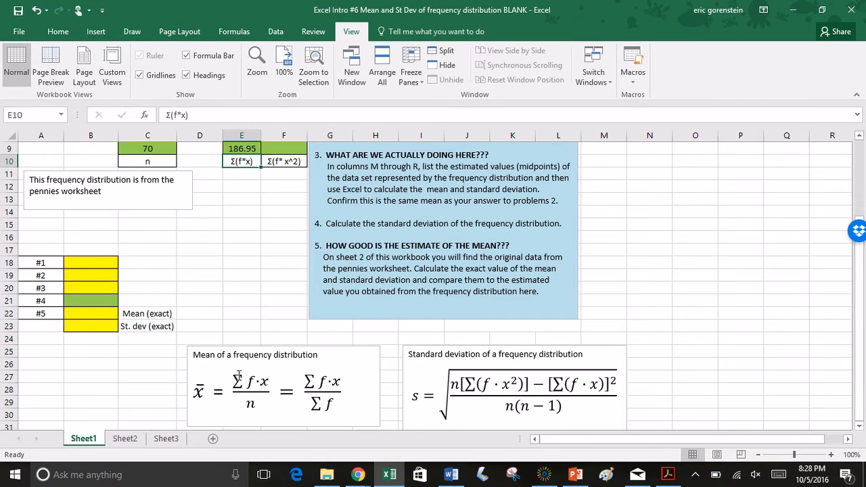
drag(237, 380, 266, 383)
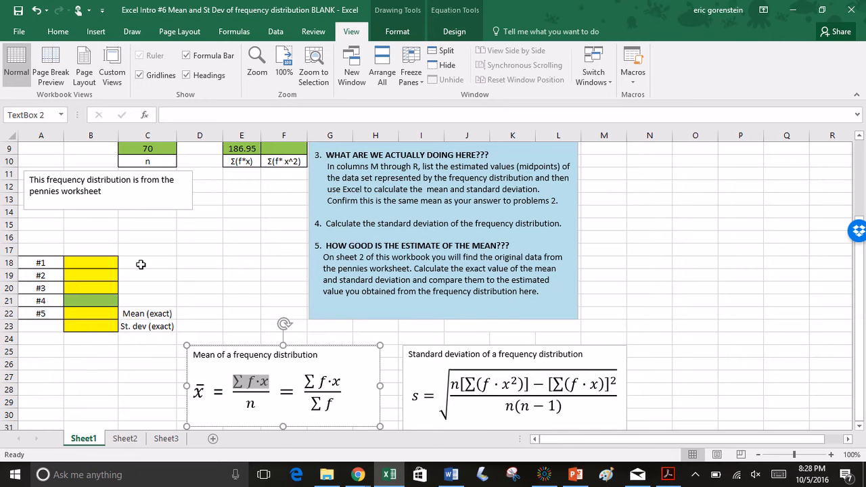
scroll(141, 265, up, 3)
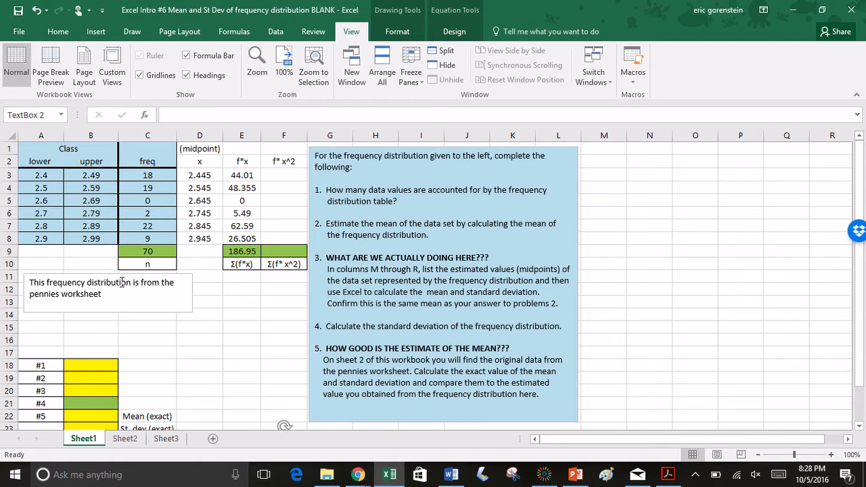
click(96, 365)
text(=)
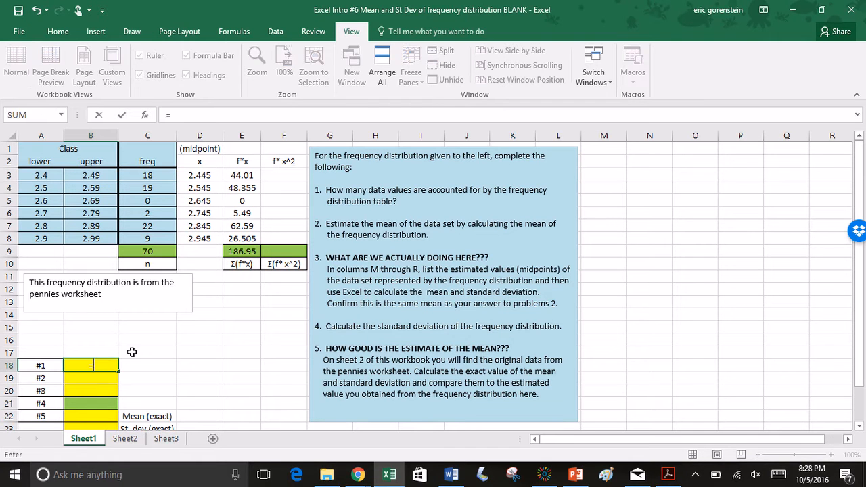
click(156, 252)
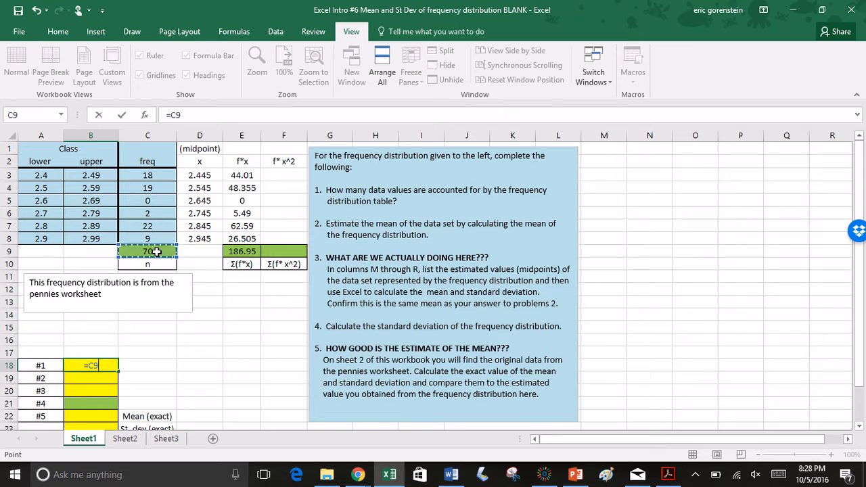
key(Return)
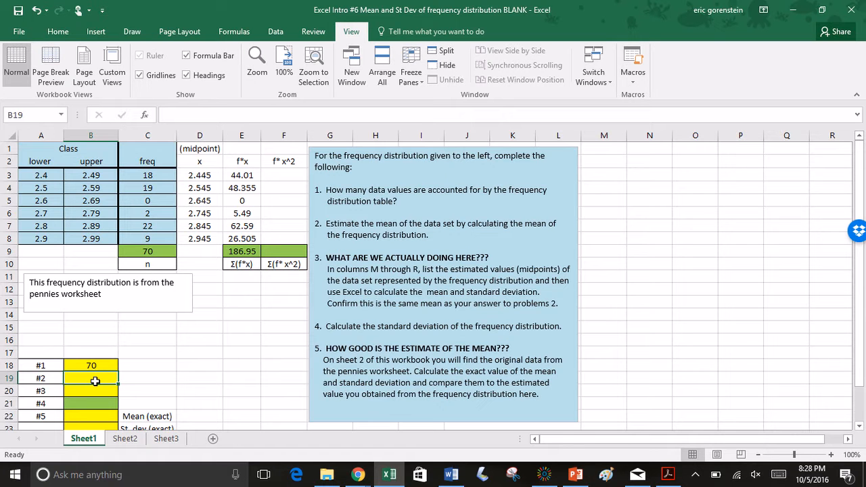
Calculate the mean of the frequency distribution for question #2 by entering =E9/C9 in cell B19
text(=)
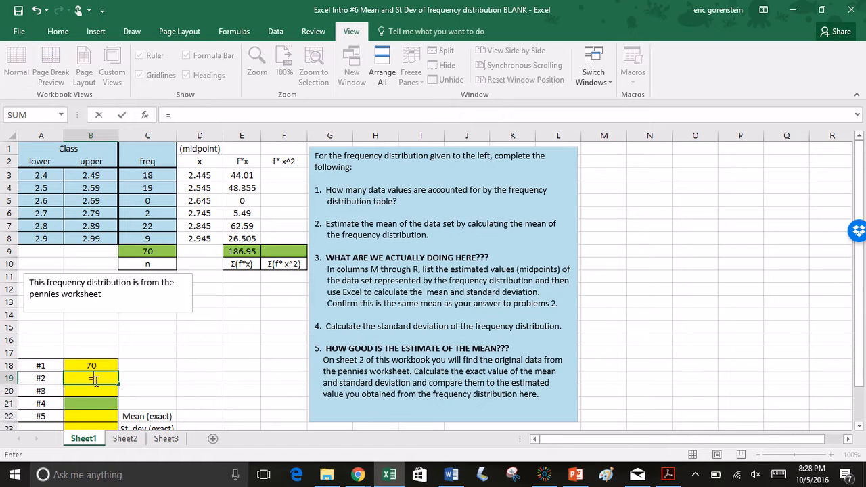
click(242, 251)
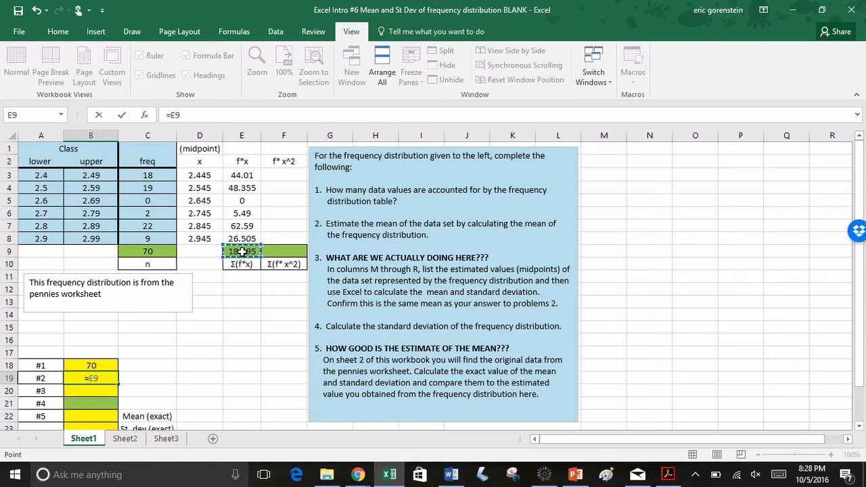
text(/)
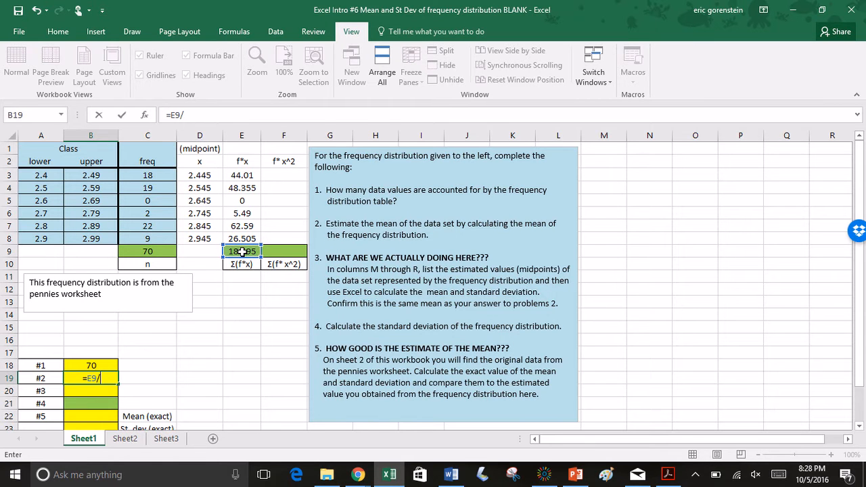
click(154, 252)
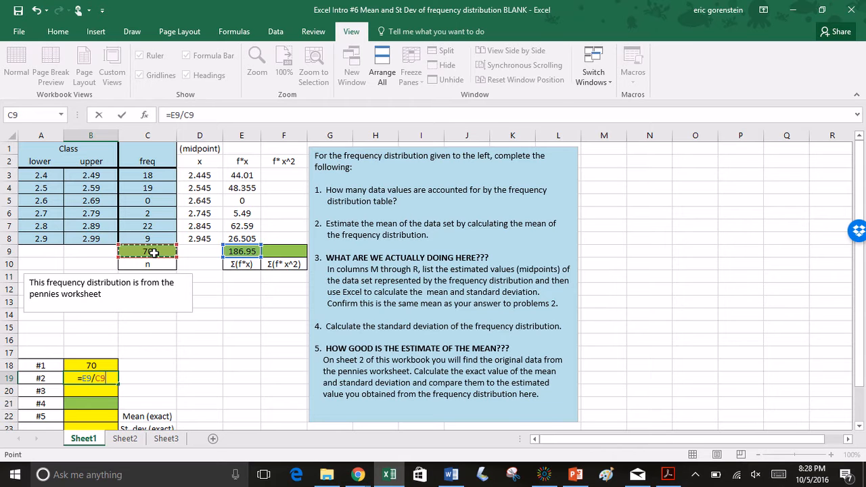
key(Return)
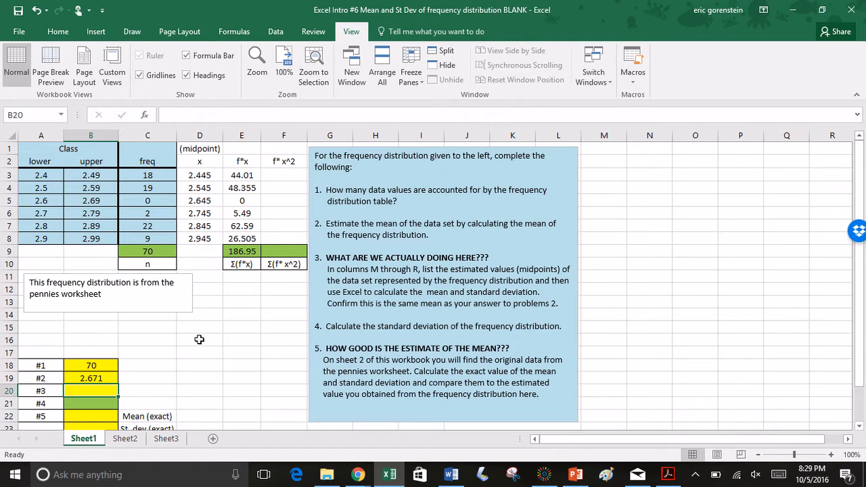
Record the exact values from Sheet2 for question #5 on Sheet1: mean 2.672 in B22 and standard deviation 0.192 in B23
click(125, 440)
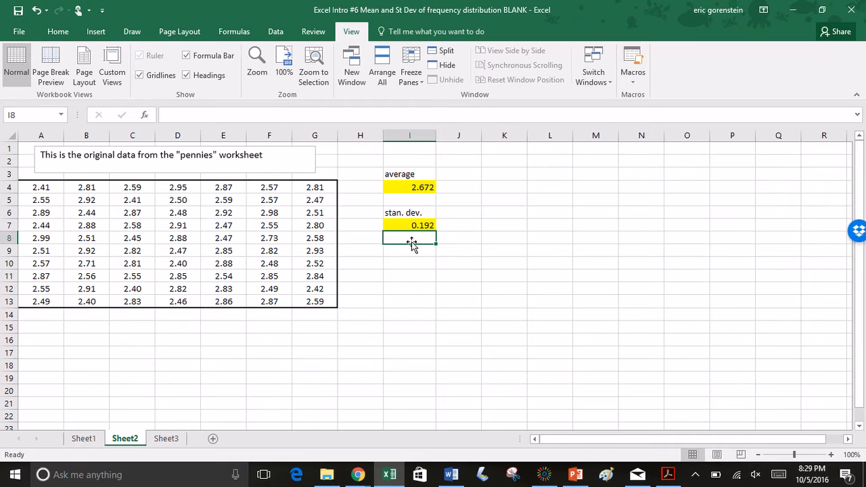
click(81, 443)
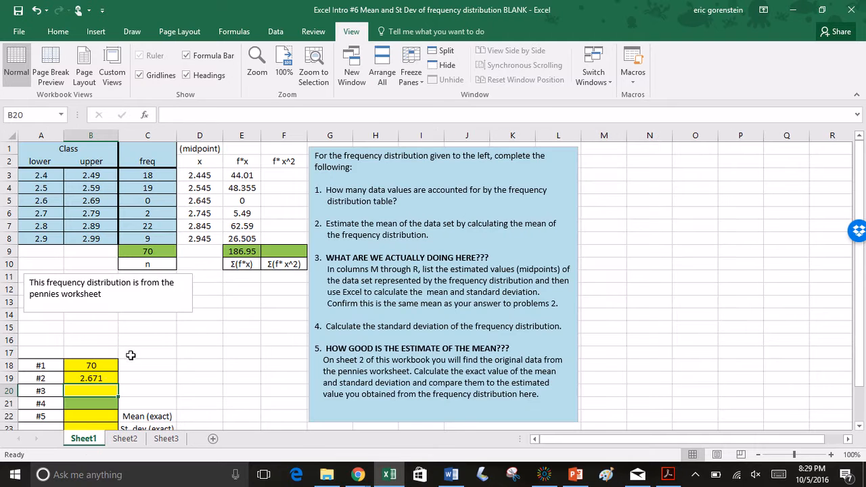
click(96, 419)
text(2.672)
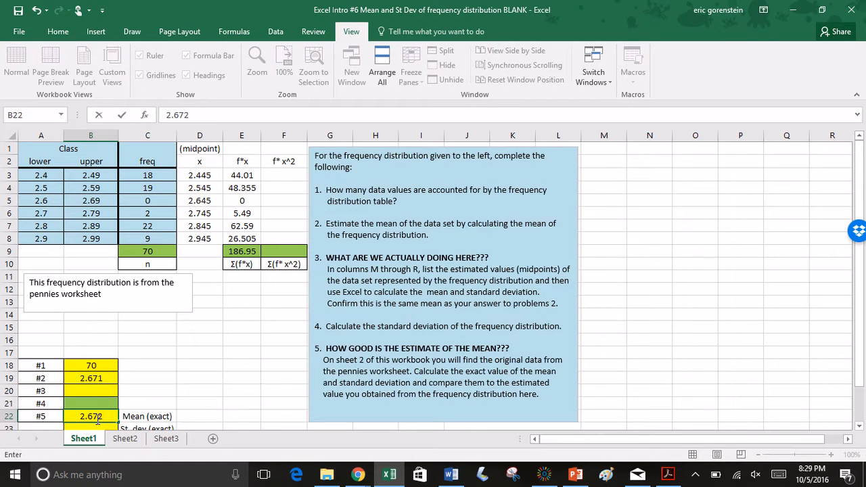
key(Return)
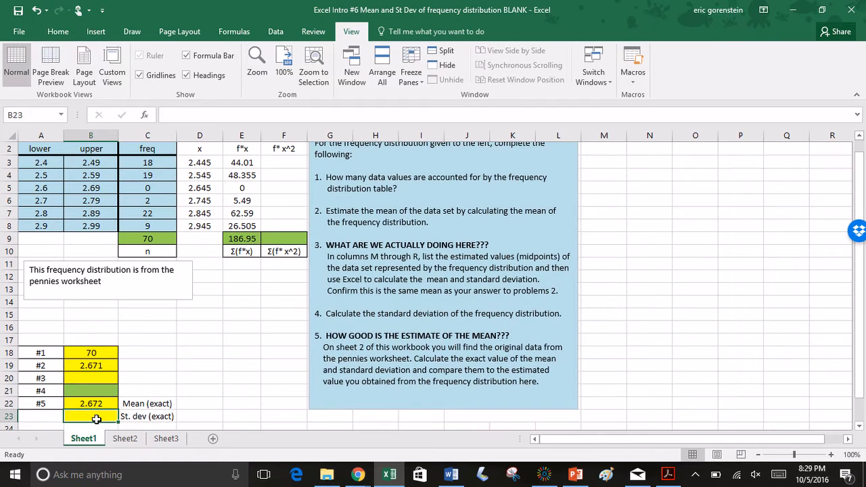
text(0.192)
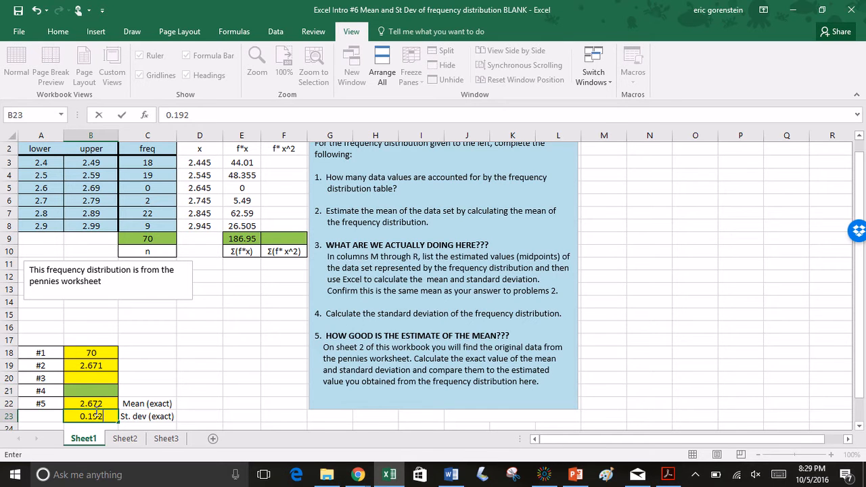
click(123, 439)
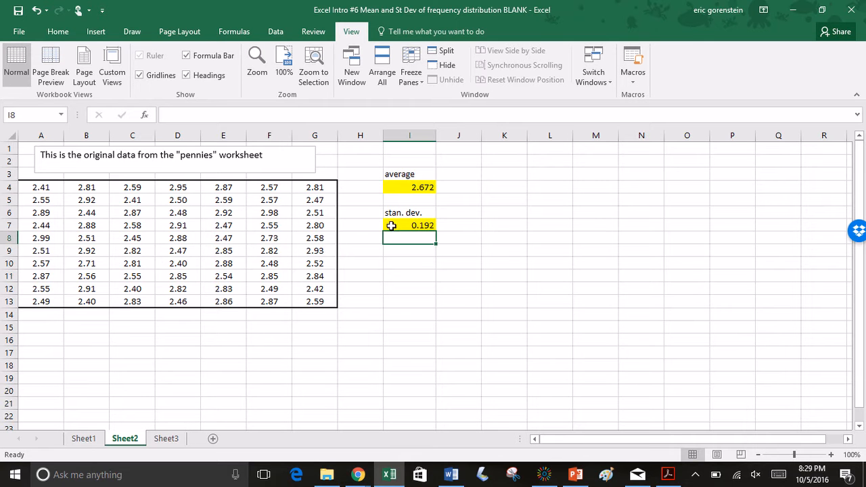
click(89, 440)
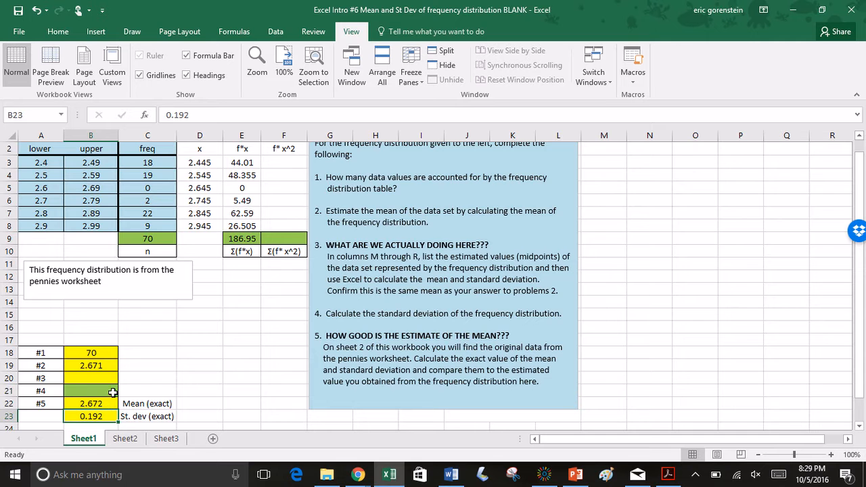
scroll(194, 345, up, 1)
scroll(193, 345, down, 3)
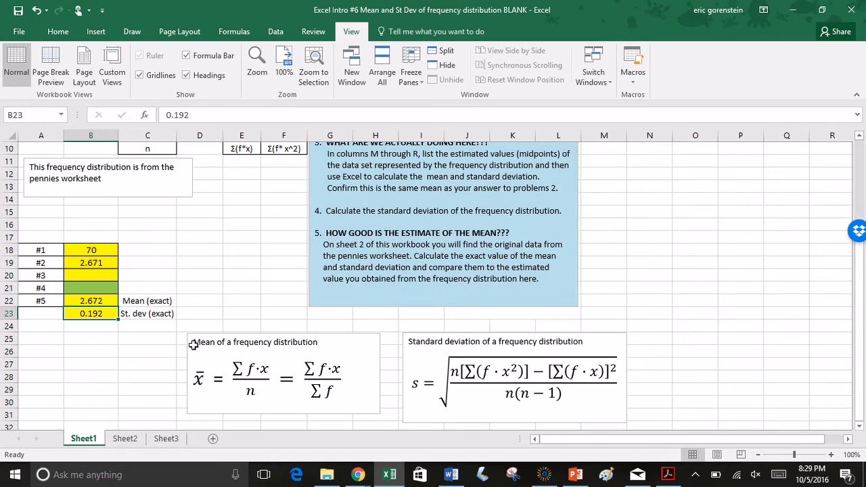
scroll(284, 310, up, 3)
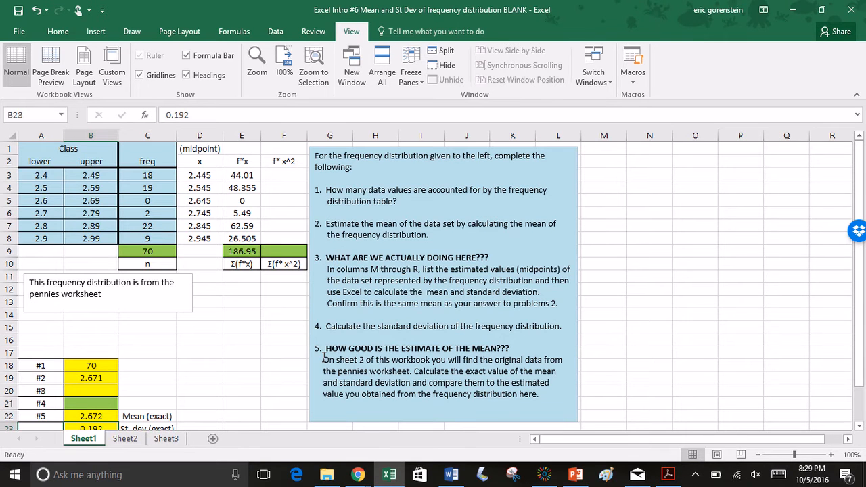
scroll(324, 357, down, 3)
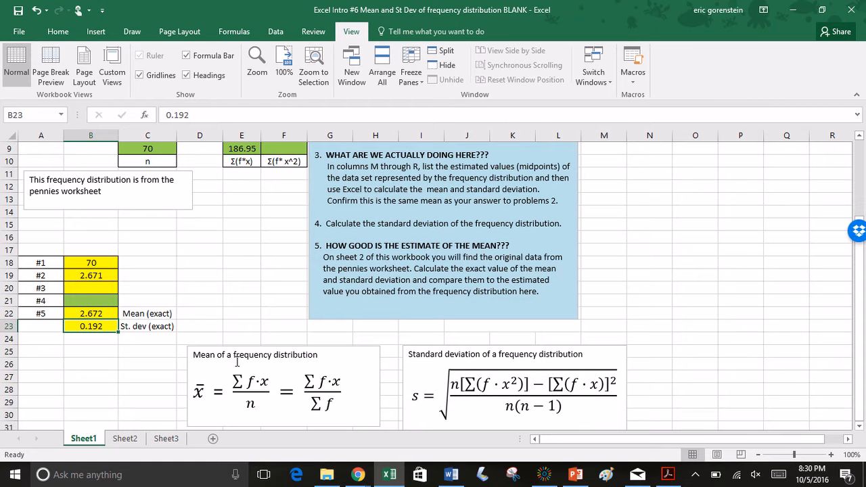
scroll(245, 316, up, 3)
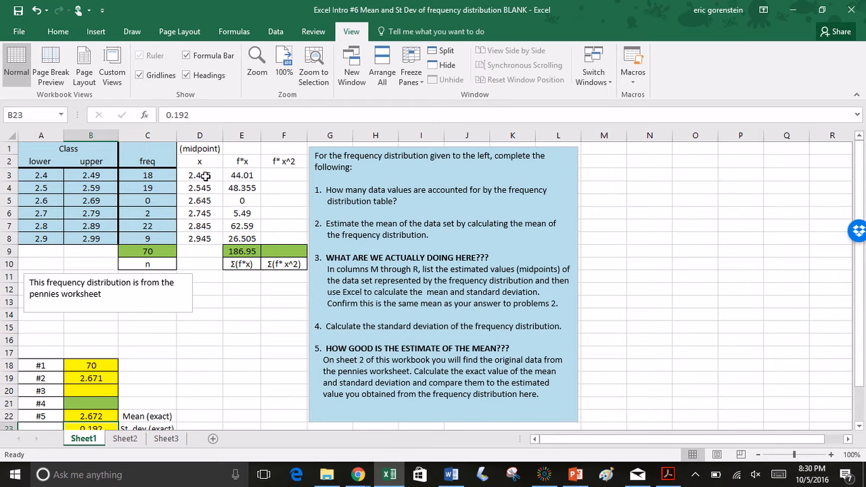
List the first class midpoint 2.445 in M1 and fill it down to M18, matching its frequency of 18
click(205, 176)
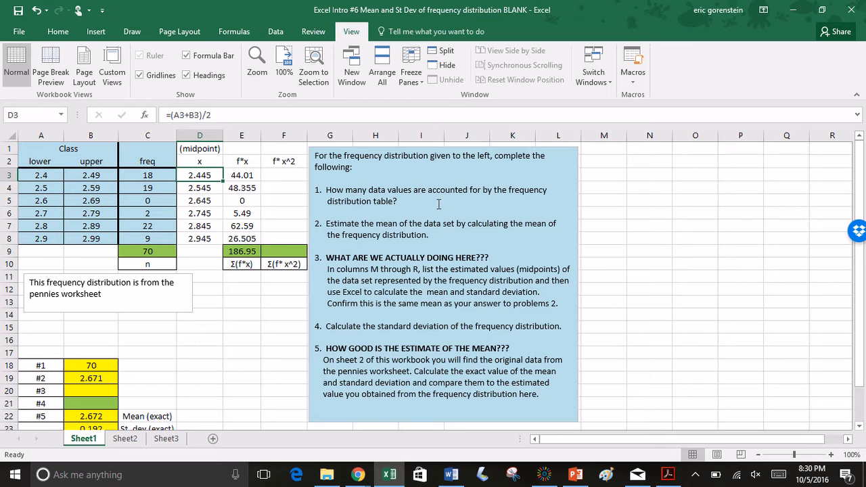
click(611, 149)
text(2.)
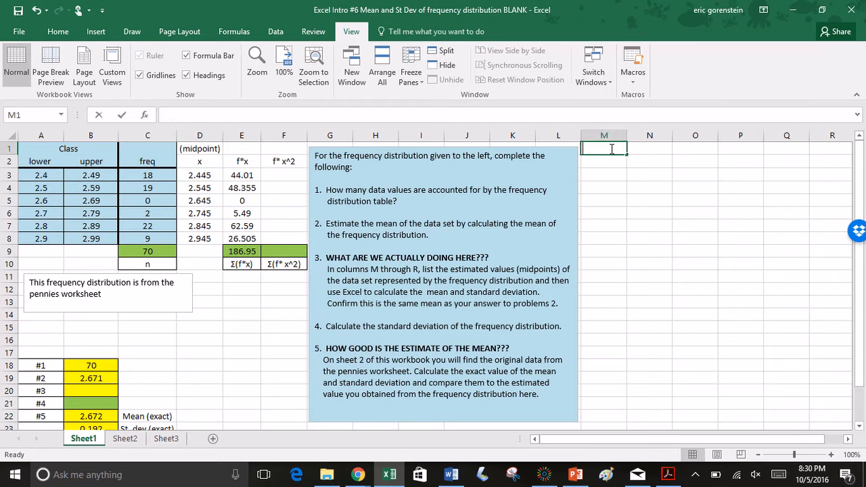
text(445)
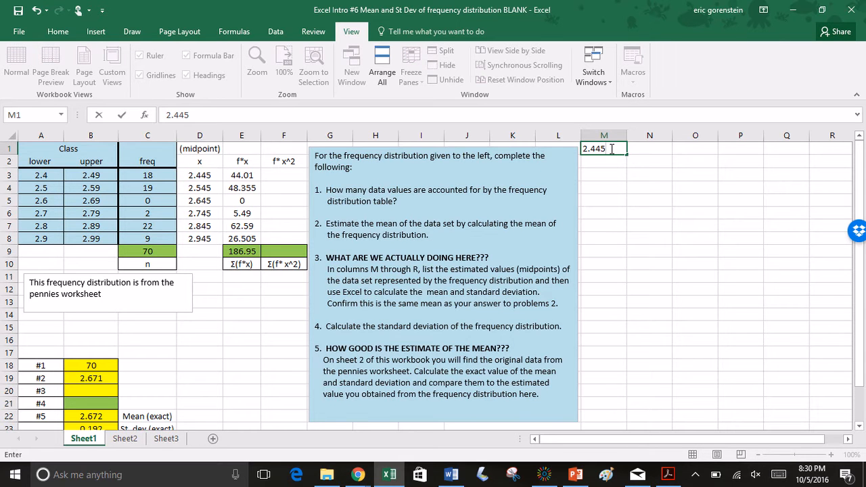
click(597, 186)
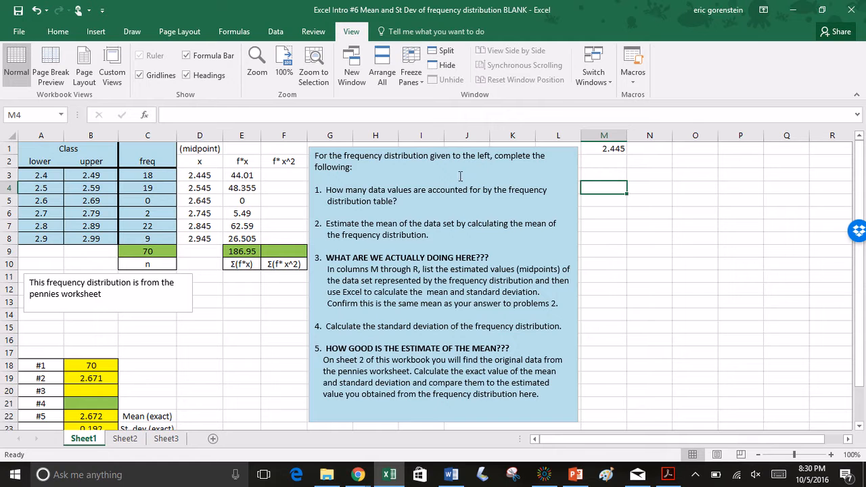
click(149, 175)
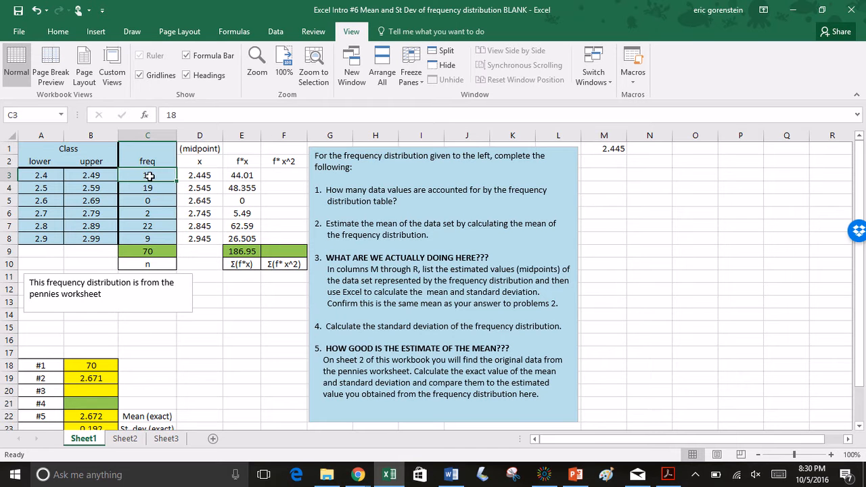
click(621, 148)
drag(627, 154, 622, 373)
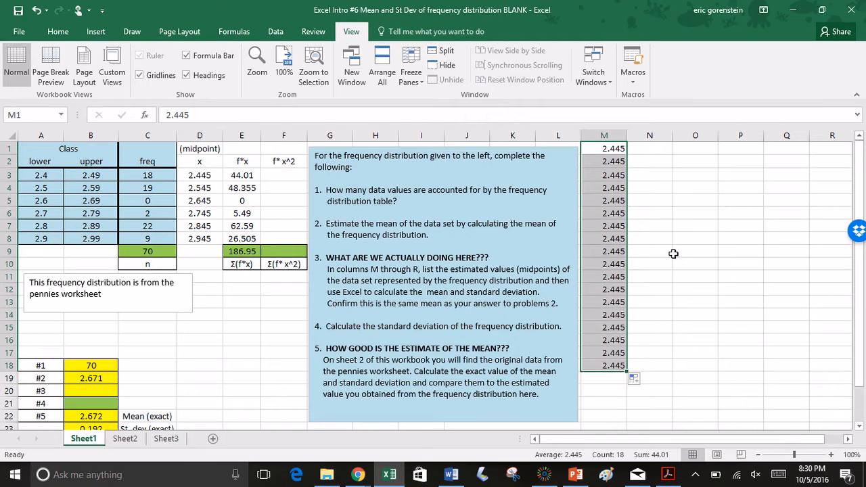
Center the contents of columns M through R
click(652, 225)
drag(604, 135, 824, 129)
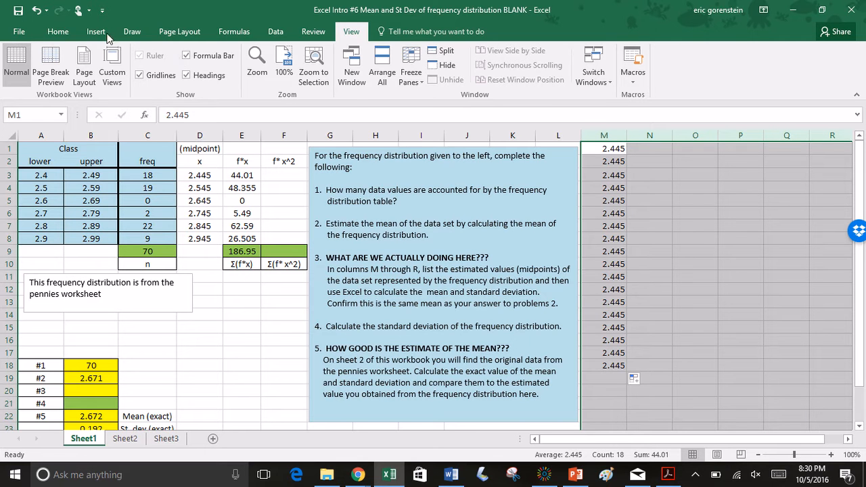
click(58, 31)
click(256, 75)
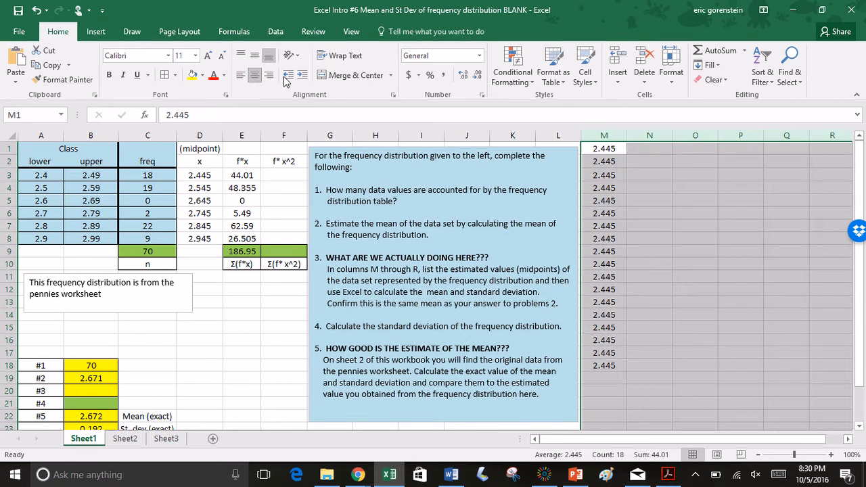
click(693, 233)
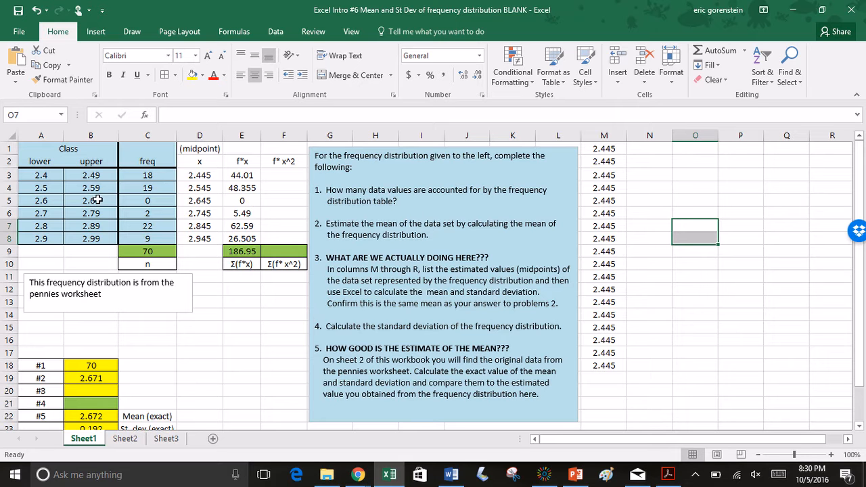
List the second class midpoint 2.545 in N1 and fill it down to N19, matching its frequency of 19
click(201, 190)
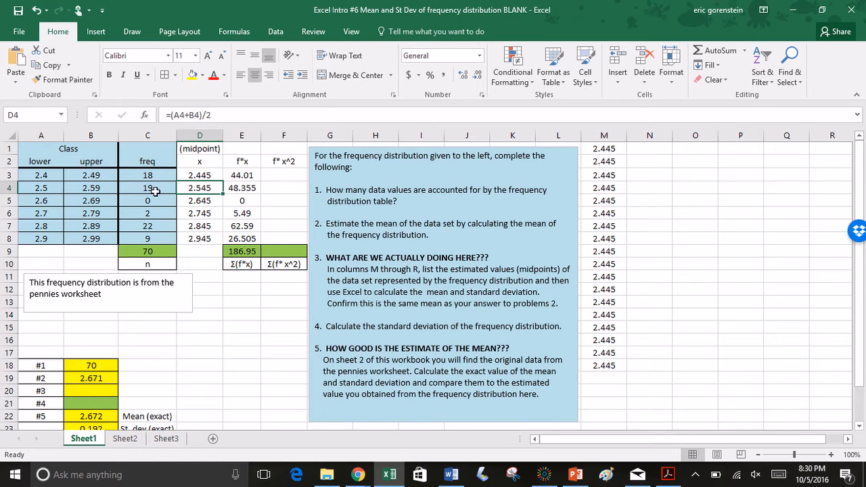
click(644, 148)
text(2)
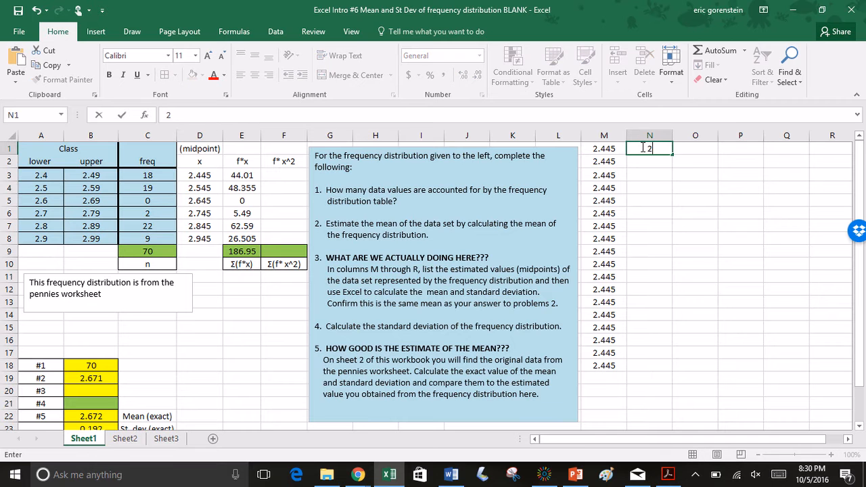
text(.545)
key(Return)
click(666, 148)
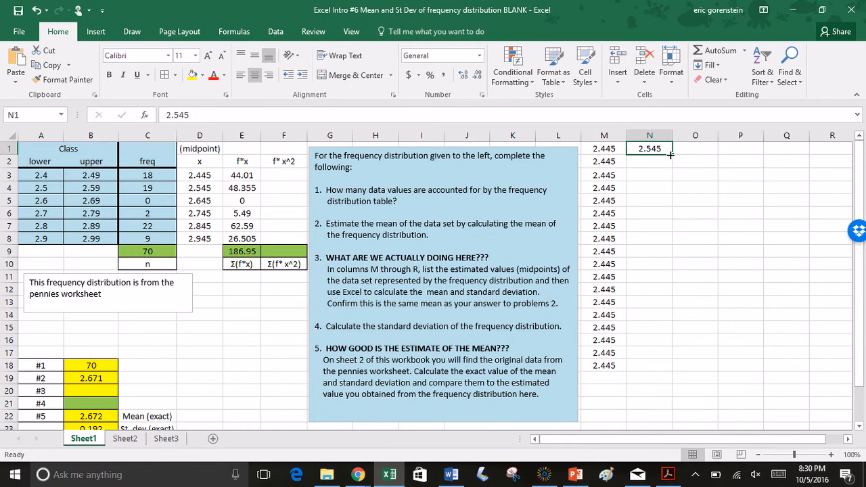
drag(670, 155, 657, 385)
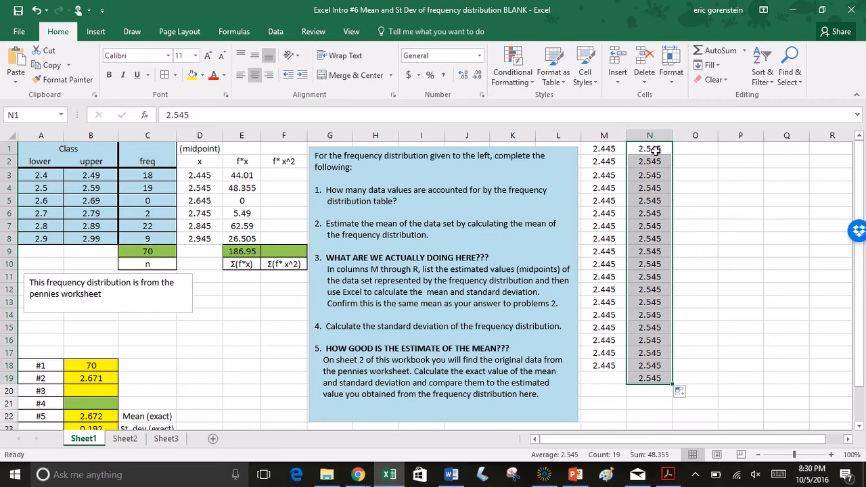
List the midpoint 2.745 of the 2.7–2.79 class in O1 and fill it down to O2
click(683, 149)
text(2)
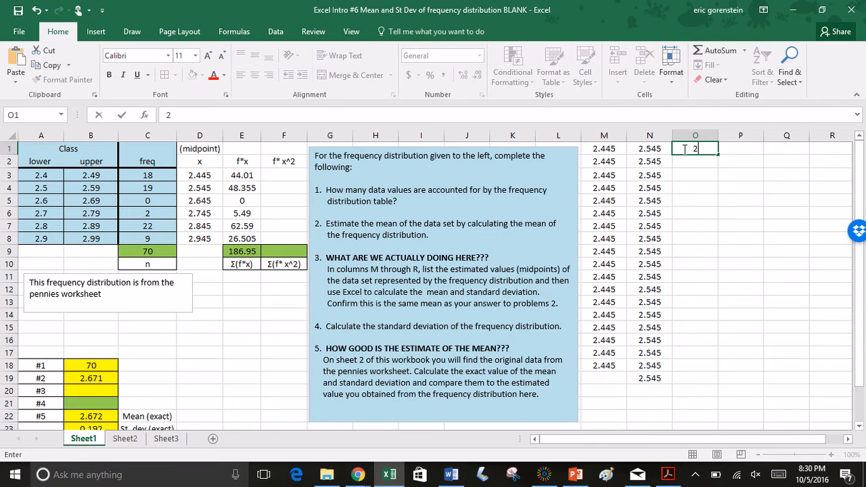
text(.745)
key(Return)
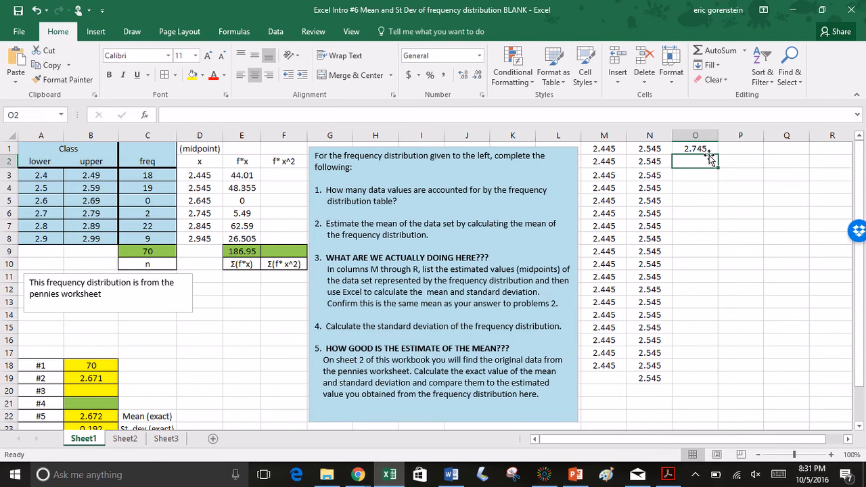
click(711, 150)
drag(715, 169, 716, 168)
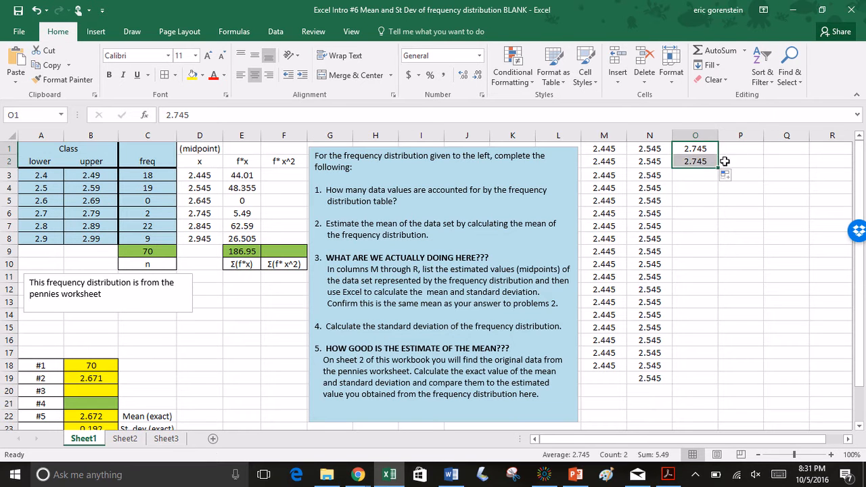
List the midpoint 2.845 of the 2.8–2.89 class in P1 and fill it down to P22
click(736, 151)
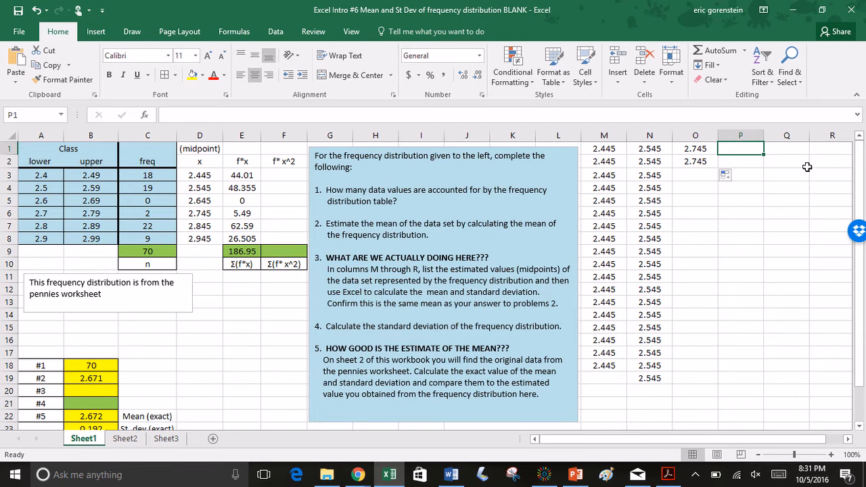
text(2.845)
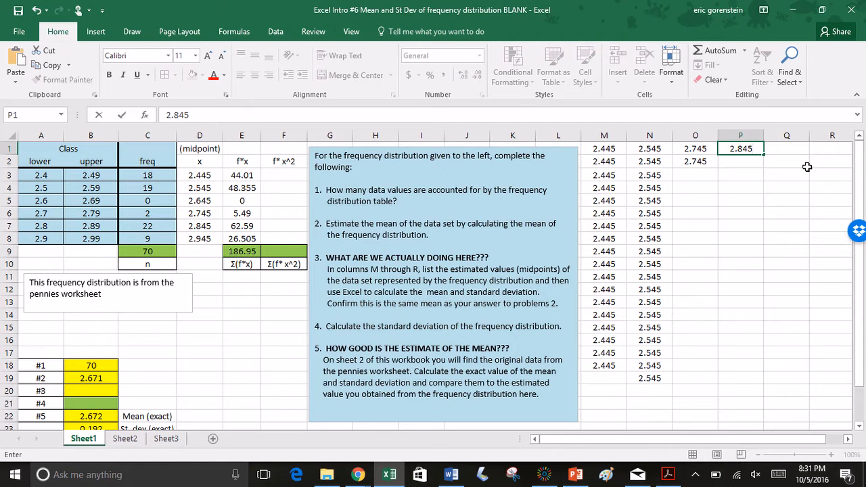
key(Return)
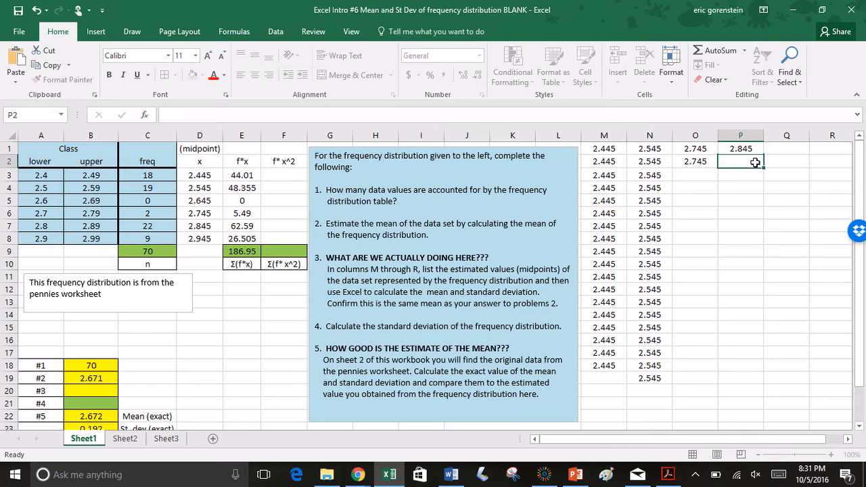
click(756, 149)
drag(764, 155, 742, 421)
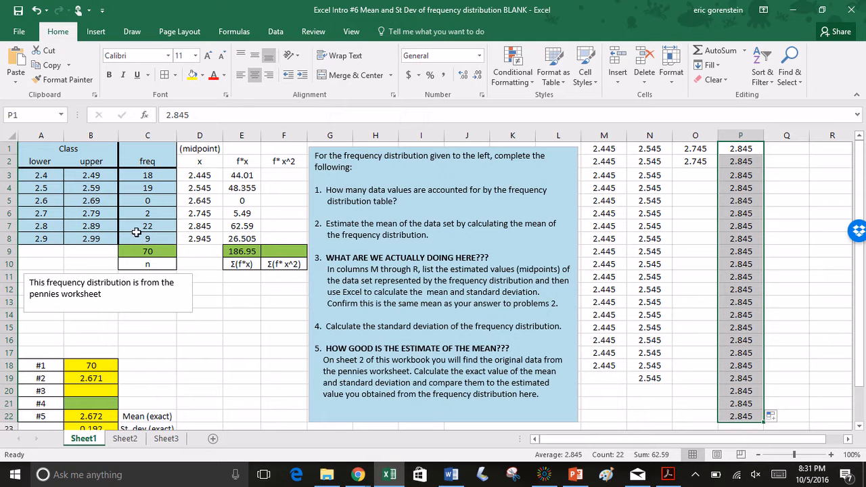
List the midpoint 2.945 of the 2.9–2.99 class in Q1 and fill it down to Q9
click(209, 239)
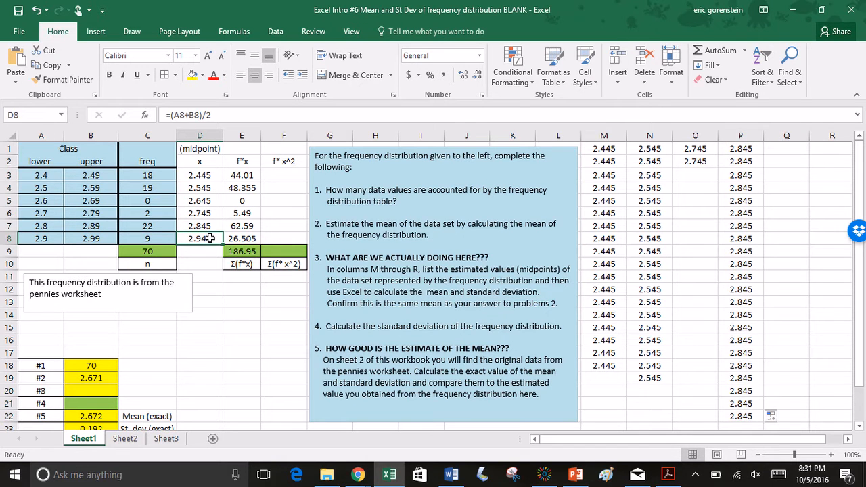
click(782, 148)
text(2.945)
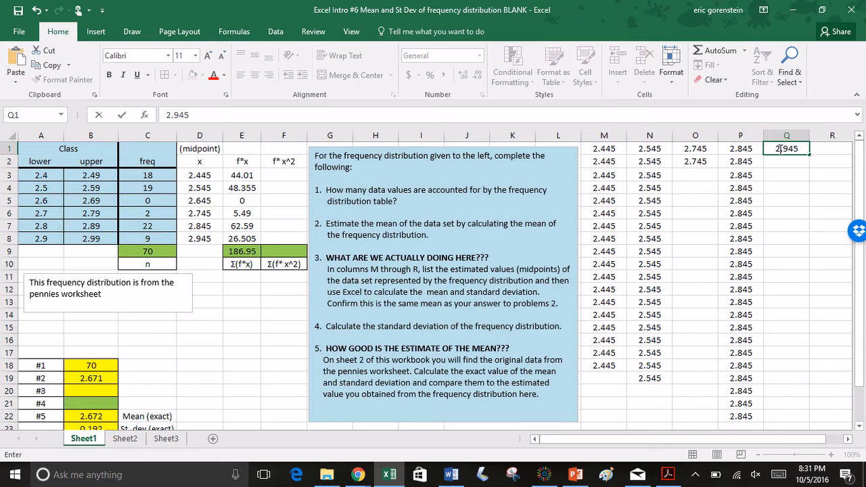
key(Return)
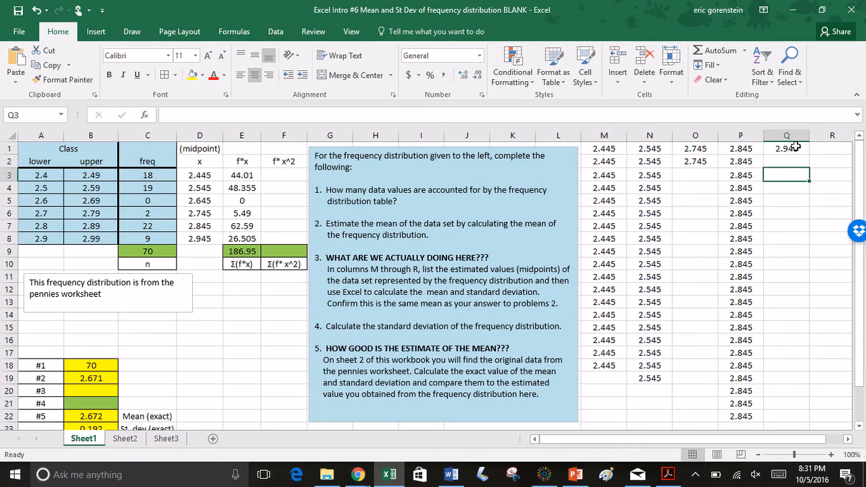
click(798, 149)
drag(808, 154, 797, 254)
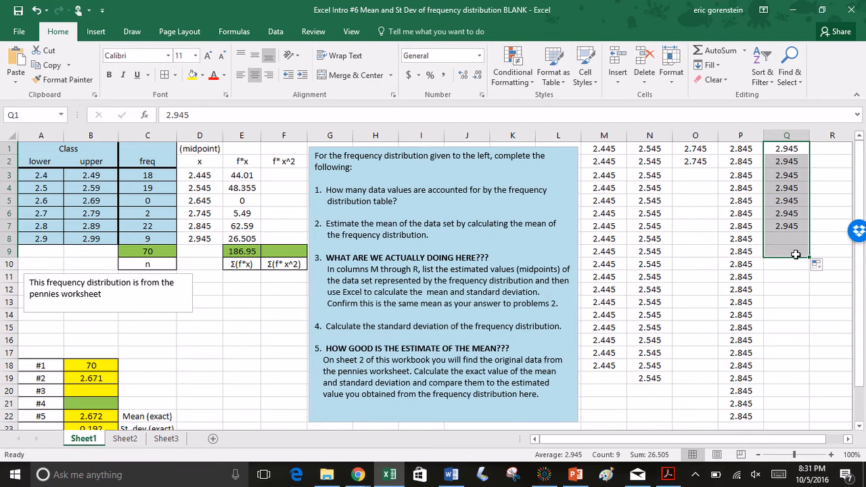
click(791, 312)
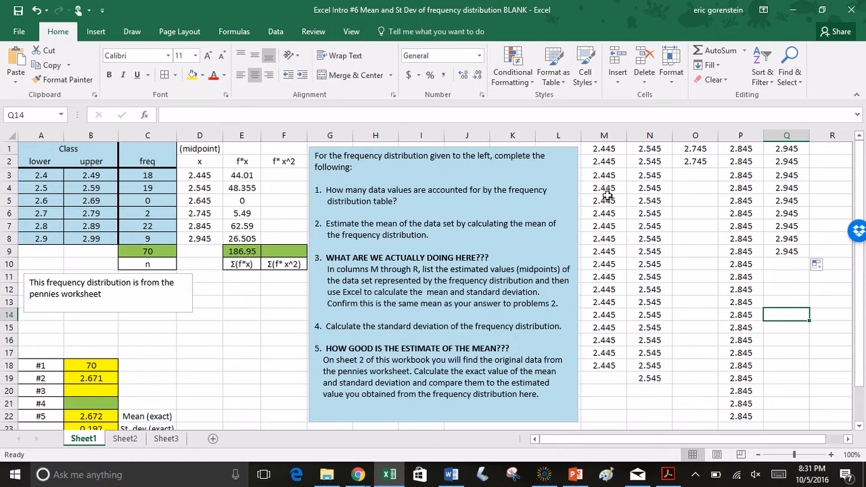
Answer question #3 on Sheet1 by entering =average(M1:Q22) in cell B20 for the mean of the listed midpoints
click(125, 439)
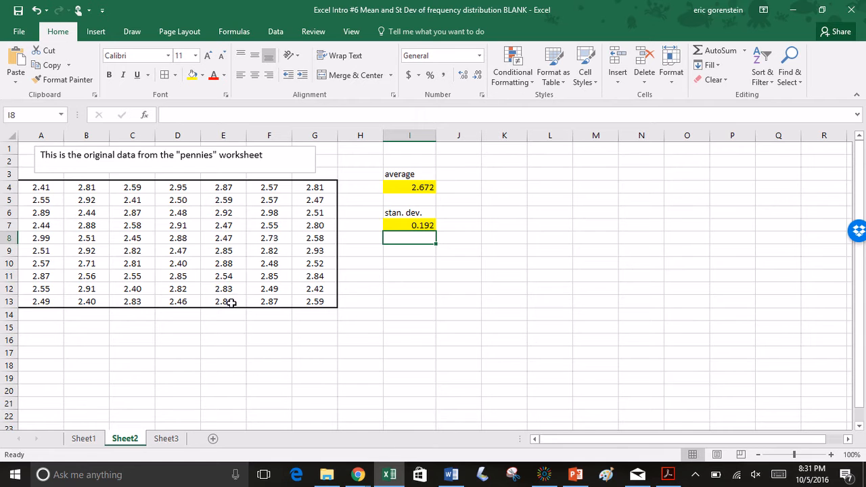
click(95, 440)
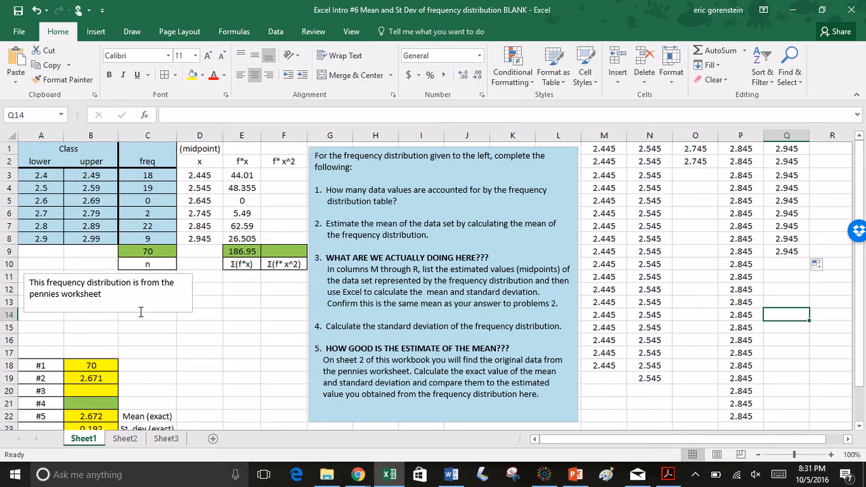
click(89, 389)
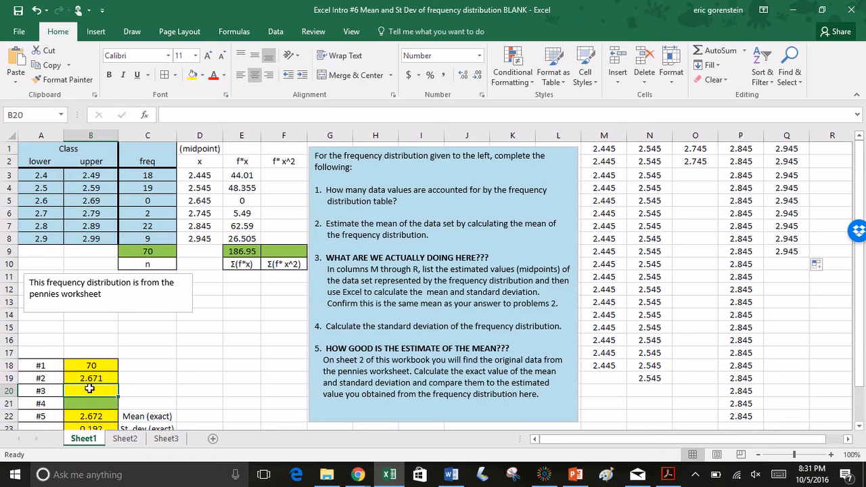
scroll(153, 377, down, 2)
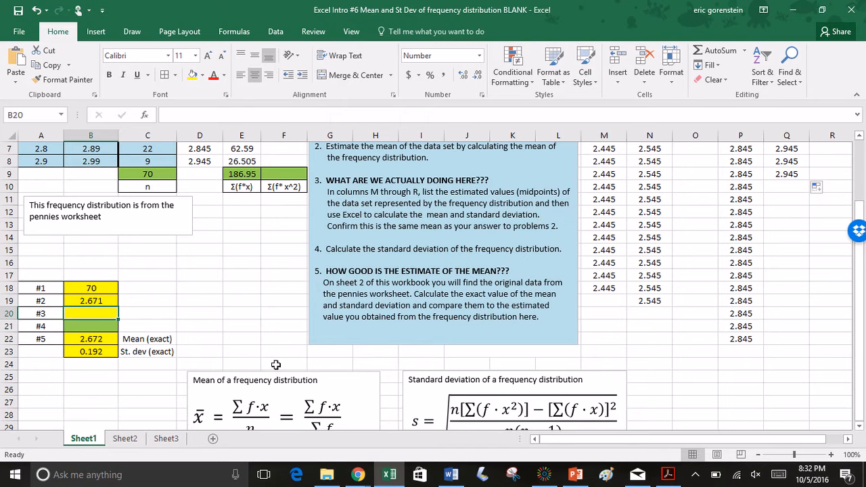
scroll(276, 292, up, 2)
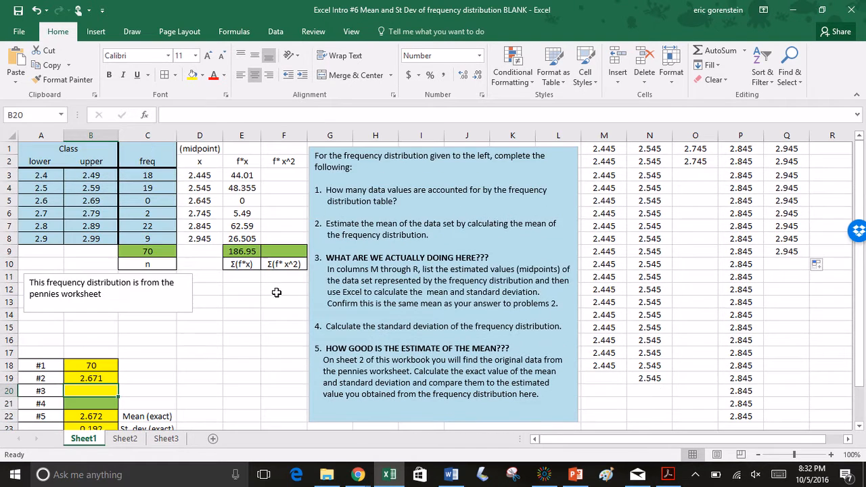
text(=average)
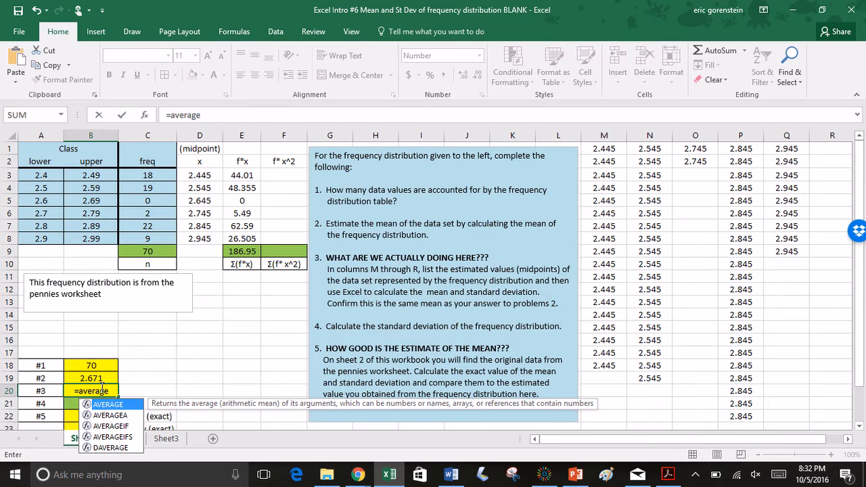
text(()
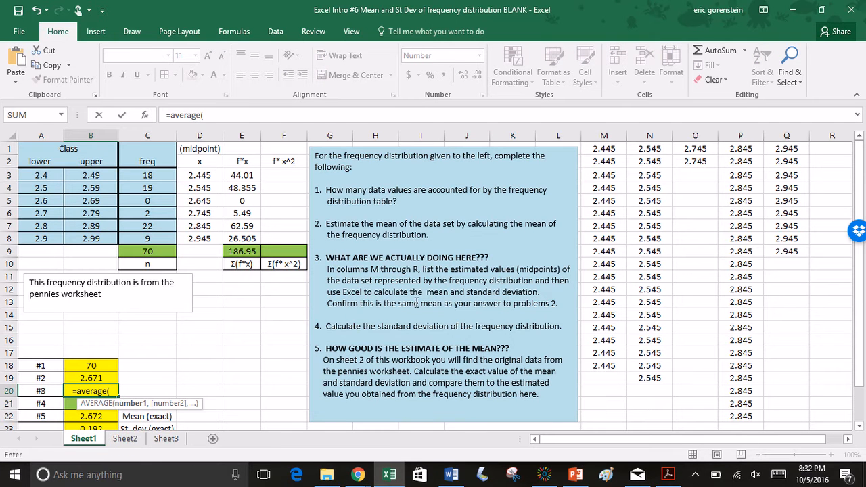
click(609, 151)
drag(609, 151, 765, 421)
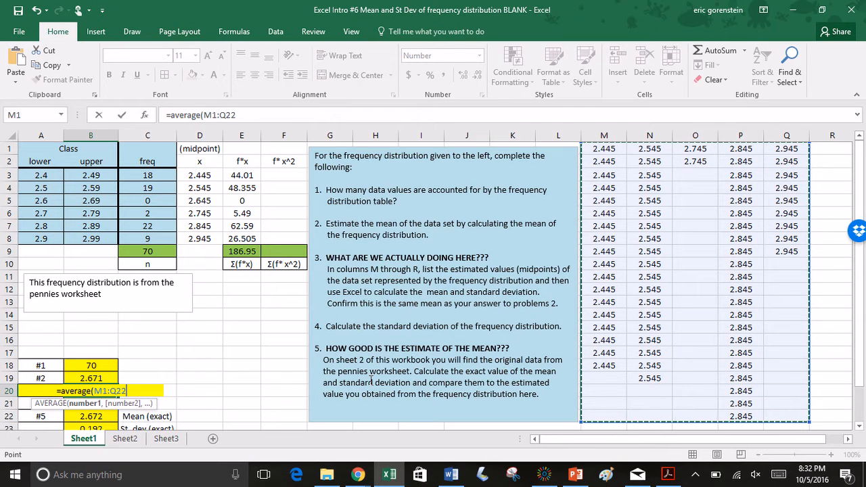
text())
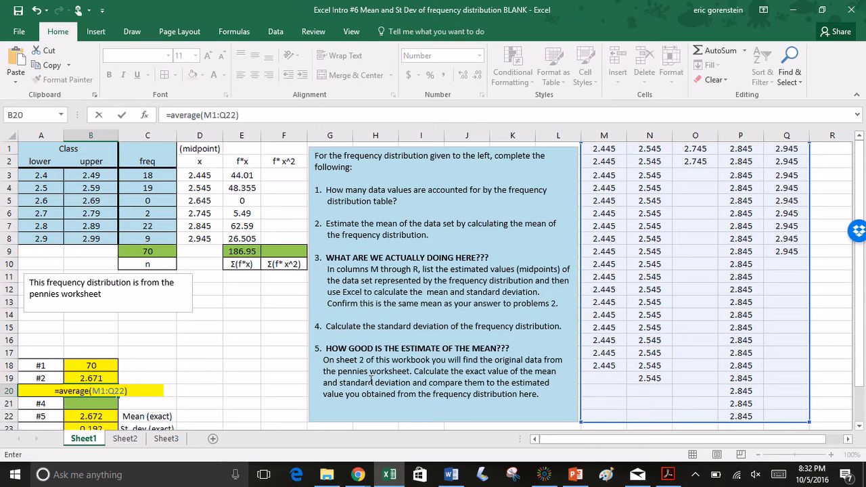
key(Return)
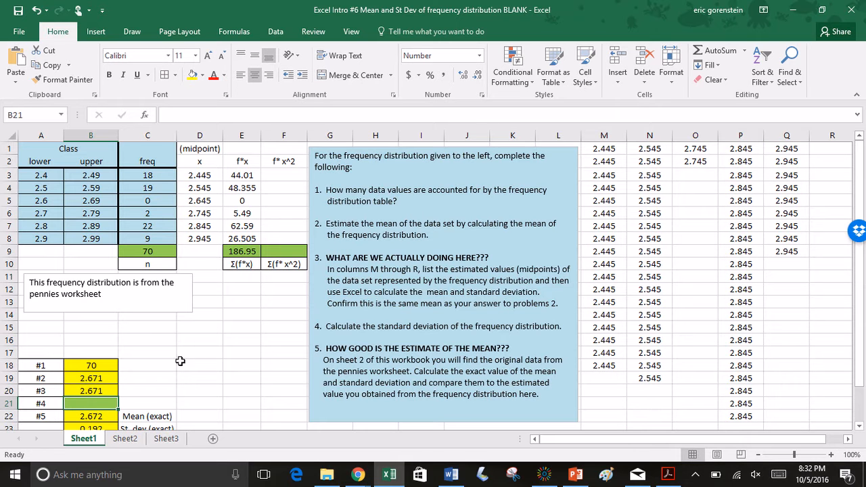
Check the #2 mean formula in B19 and examine the n, Σ(f·x²) and Σ(f·x) terms of the standard deviation formula
click(90, 379)
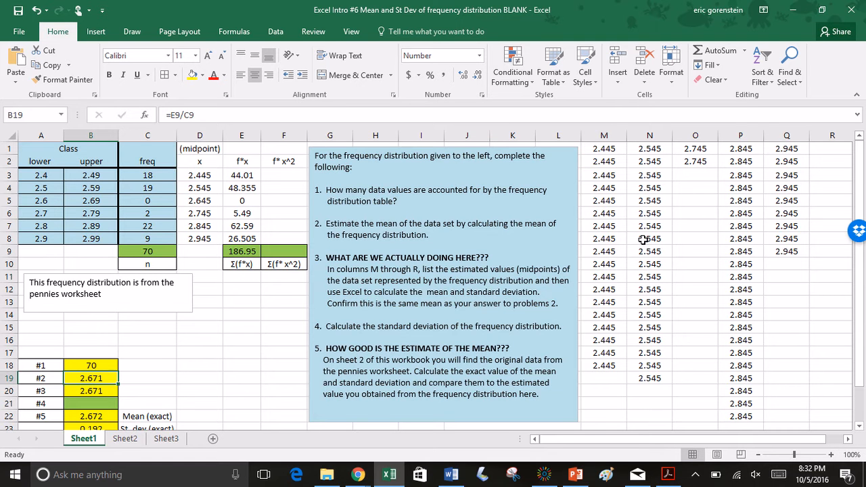
scroll(525, 377, down, 3)
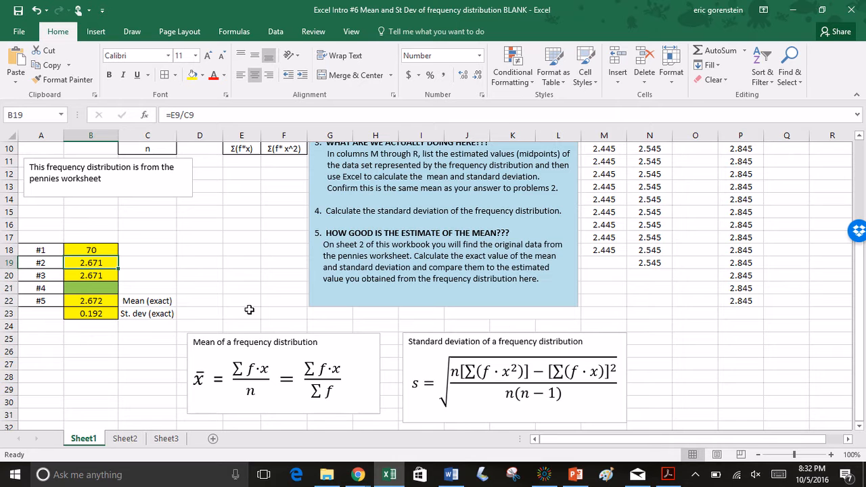
scroll(249, 309, up, 3)
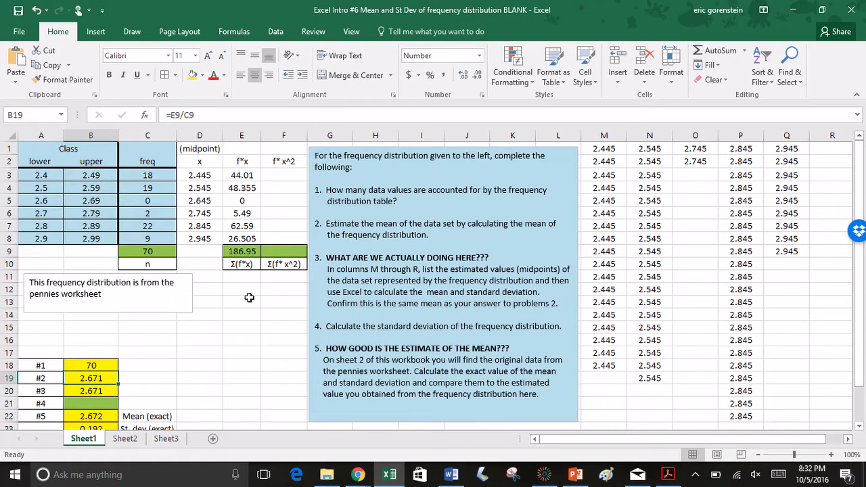
scroll(193, 371, down, 4)
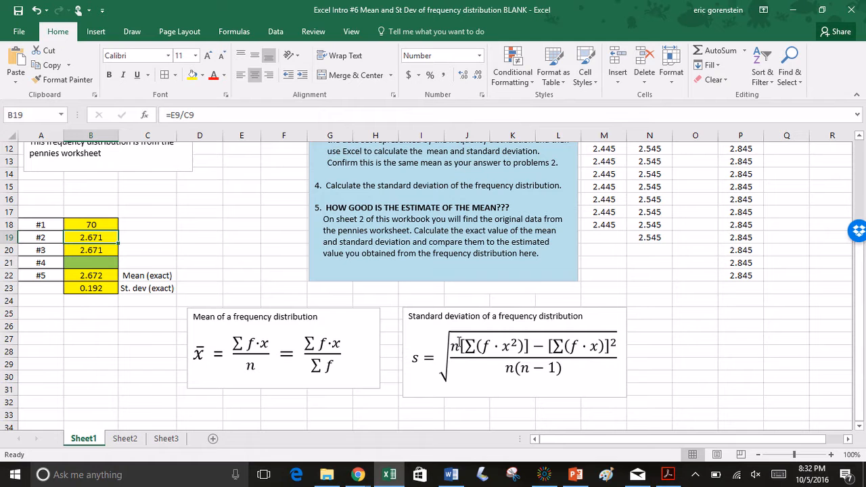
click(452, 344)
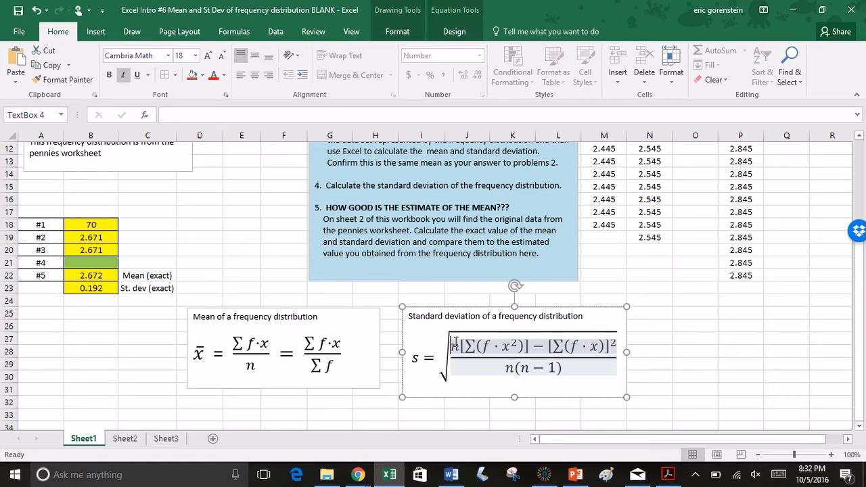
click(481, 396)
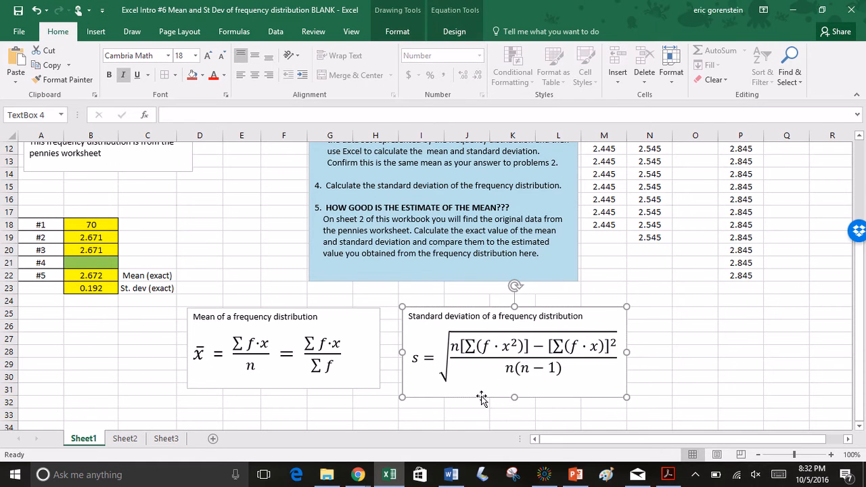
double_click(469, 346)
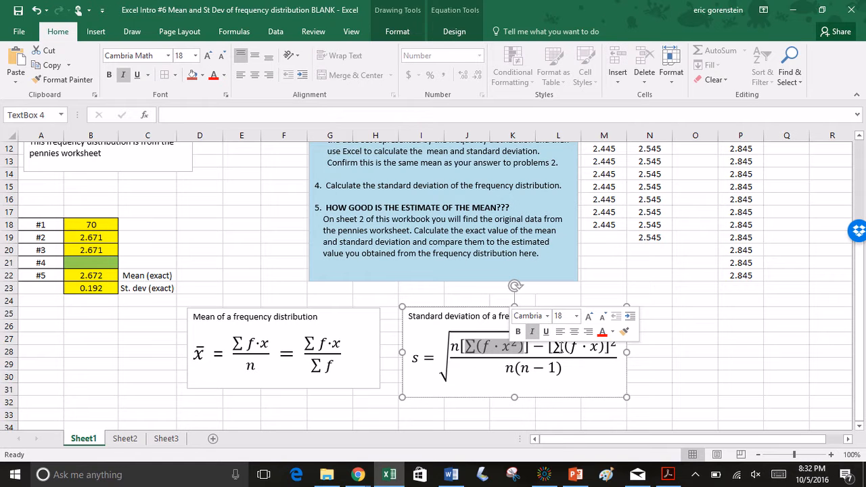
double_click(560, 348)
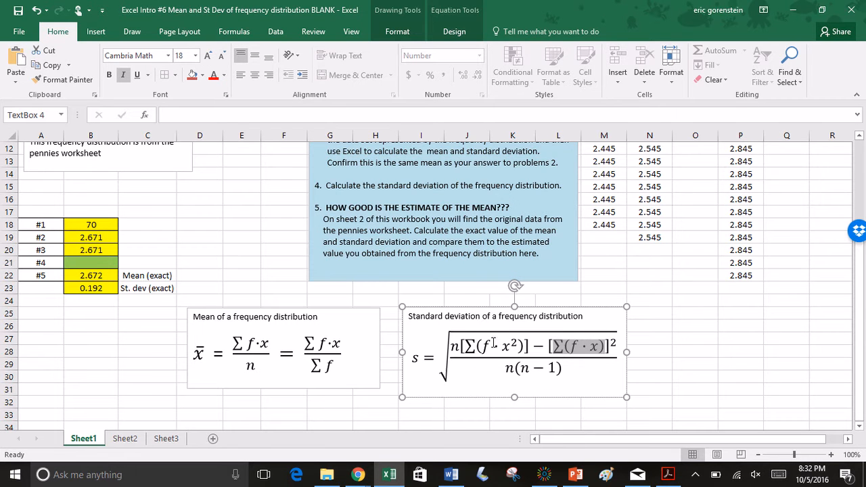
Calculate f*x^2 for the 2.4–2.49 class by entering =C3*D3^2 in cell F3
scroll(393, 312, up, 4)
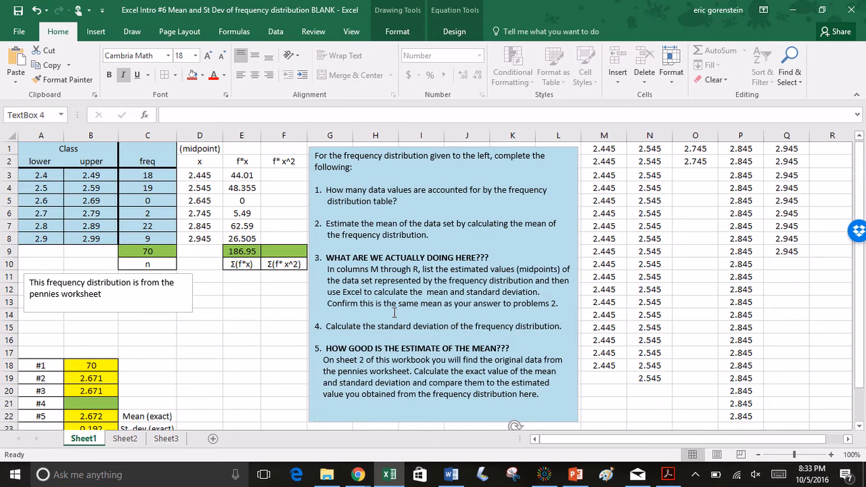
click(279, 175)
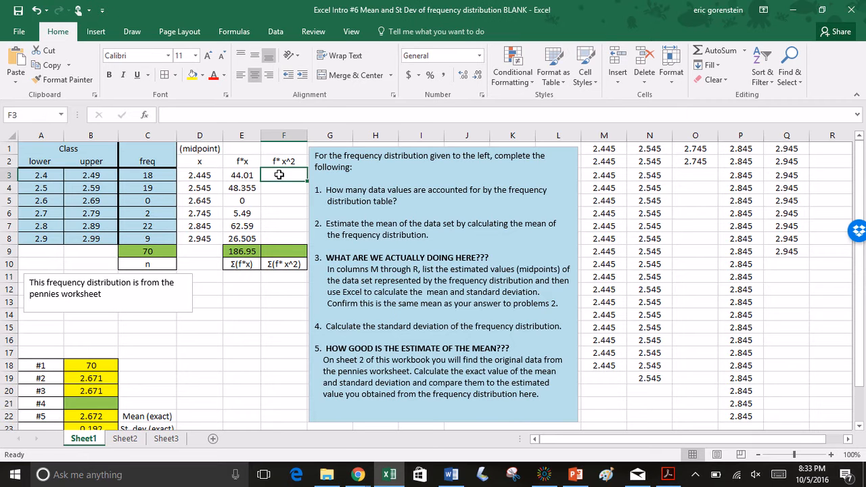
click(157, 175)
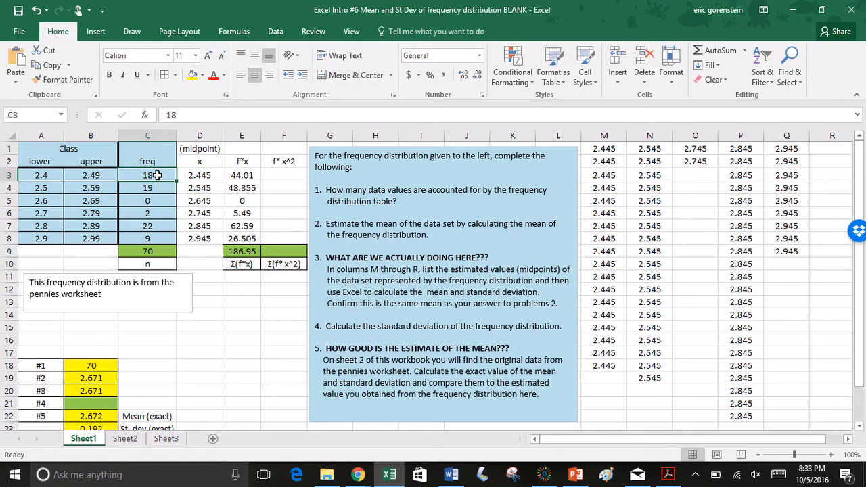
click(211, 178)
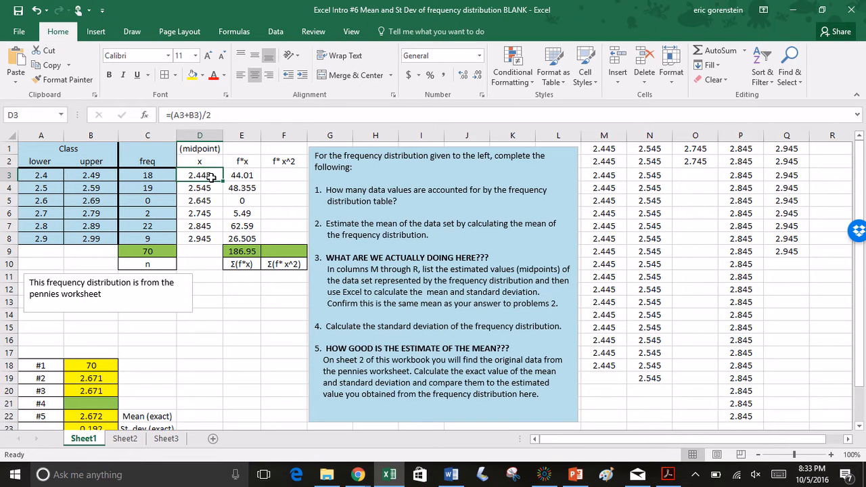
click(270, 176)
text(=)
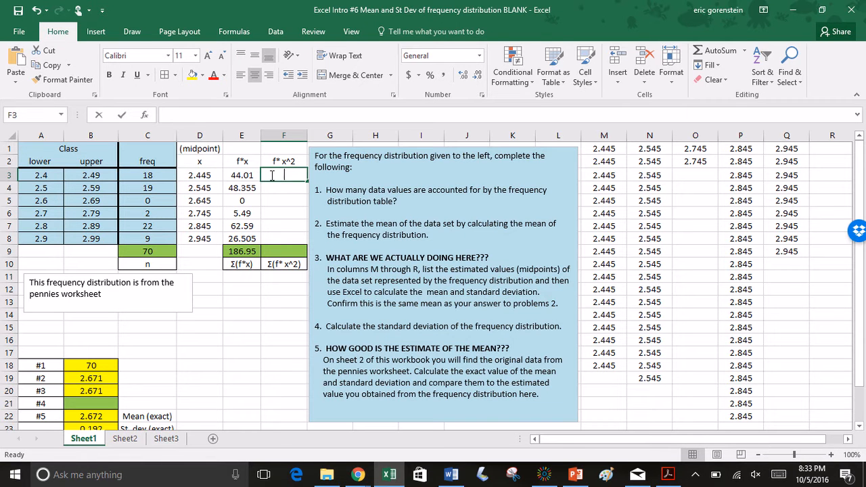
click(152, 175)
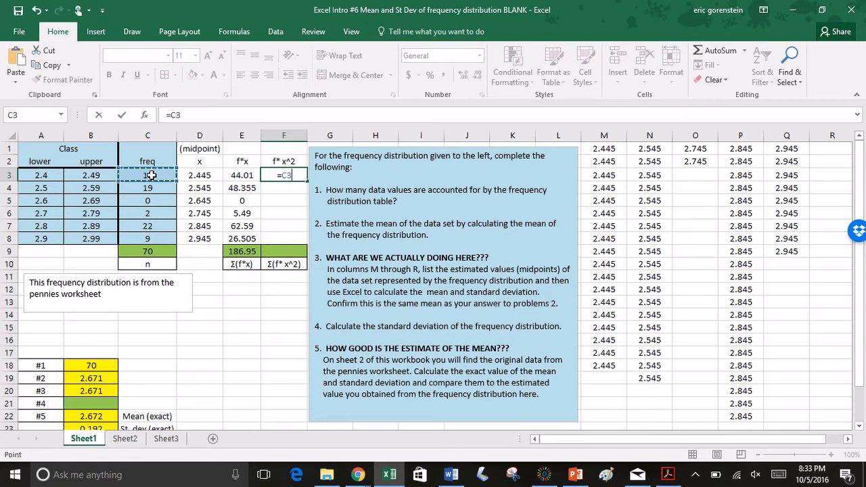
text(*)
click(198, 175)
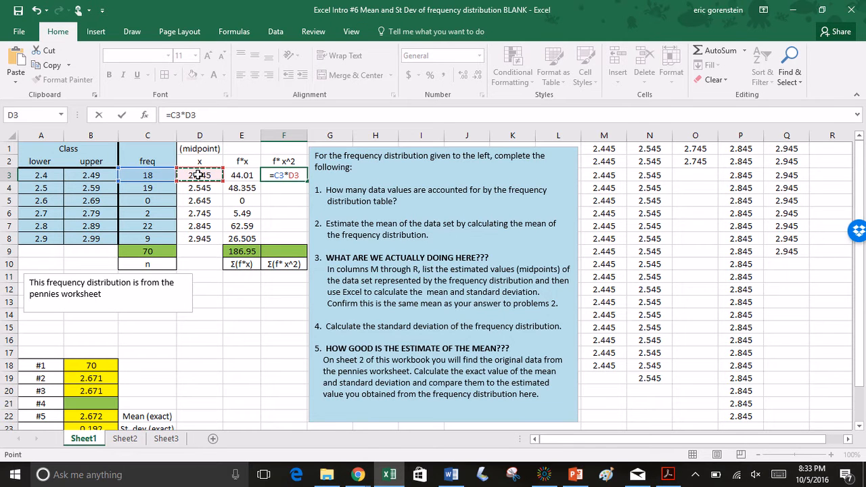
text(^2)
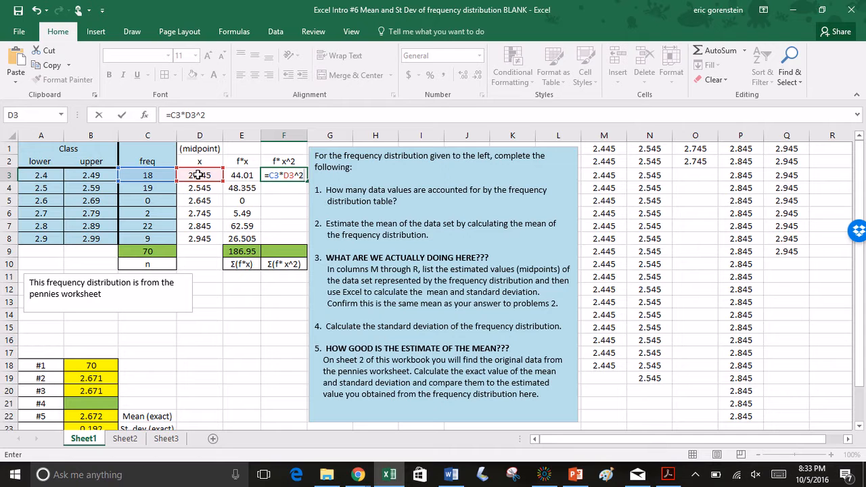
key(Return)
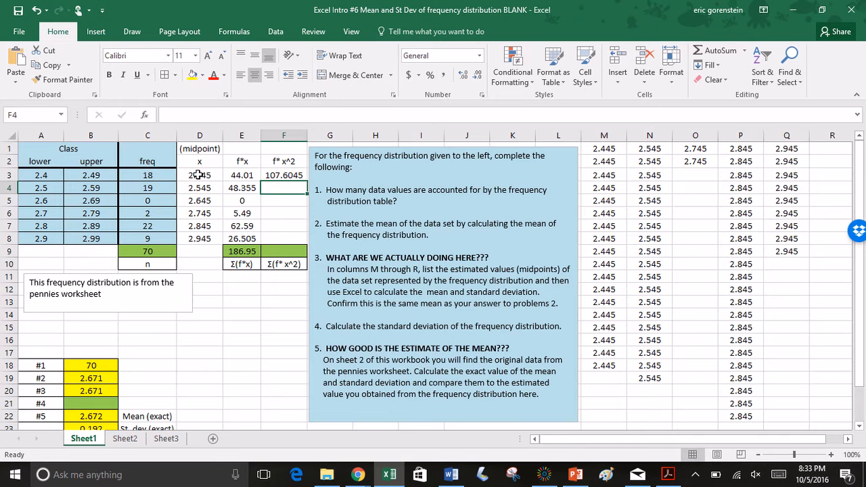
Fill the f*x^2 formula in F3 down through F8 for the remaining classes
click(300, 179)
click(302, 178)
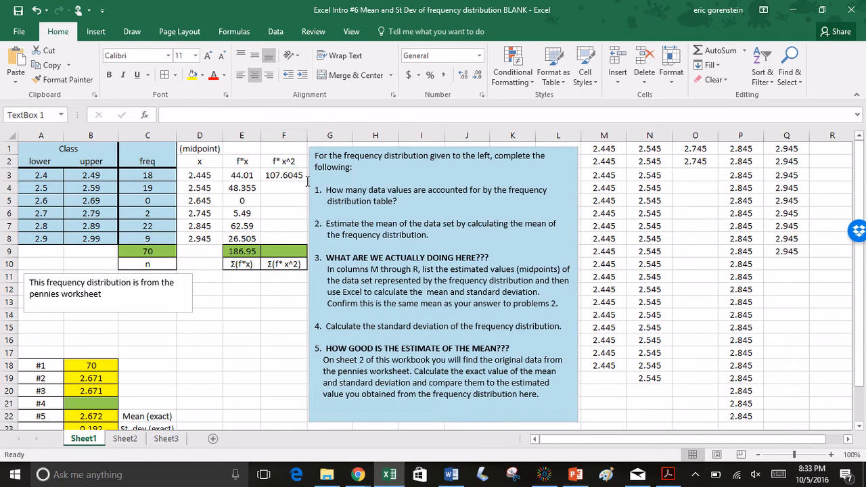
click(302, 178)
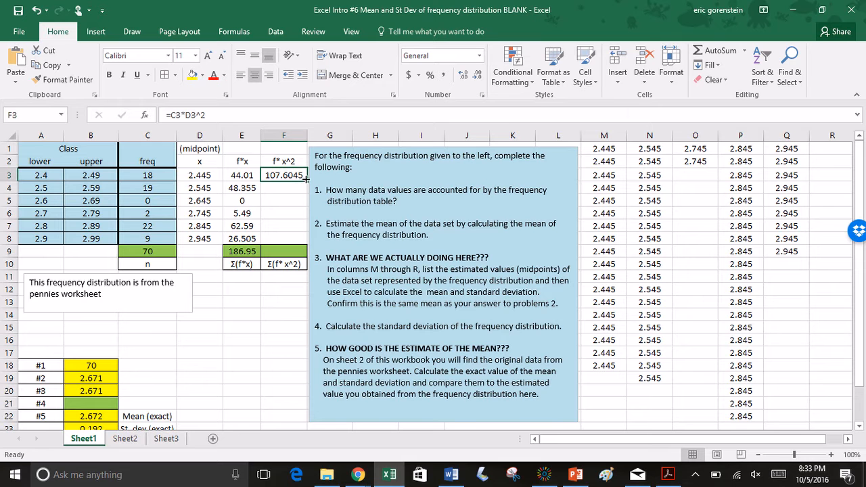
drag(306, 178, 305, 241)
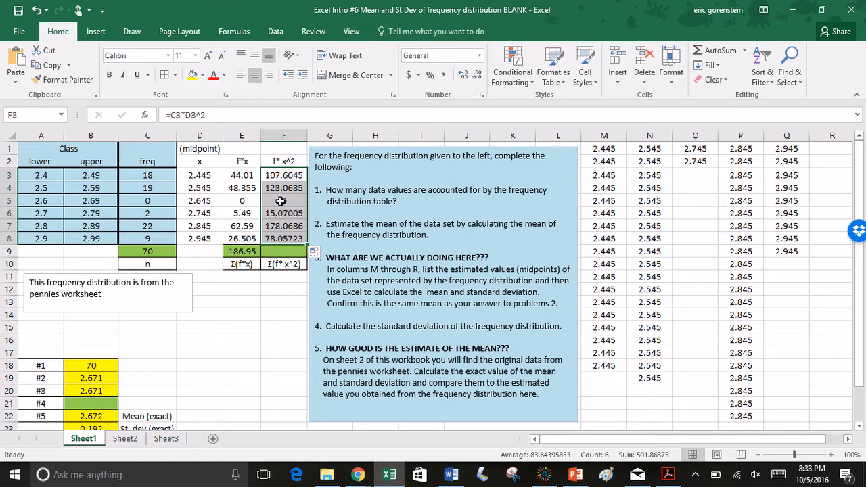
Total the f*x^2 column in cell F9 with a sum of F3:F8
click(279, 252)
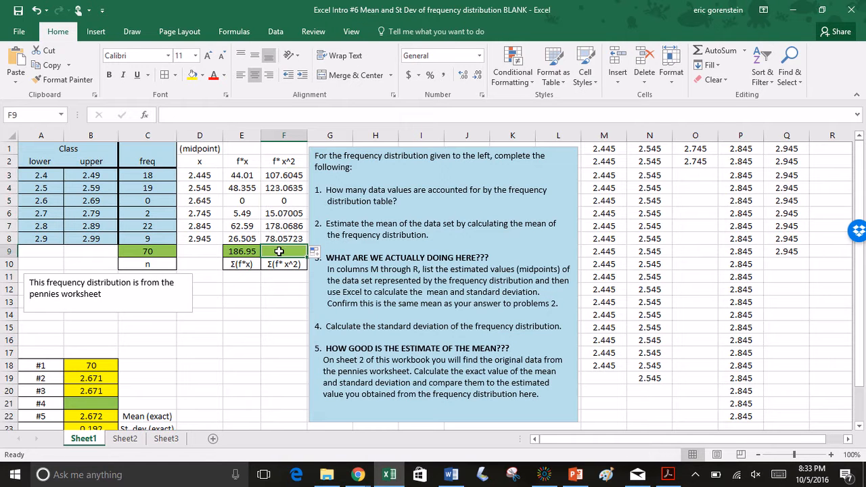
text(=sum()
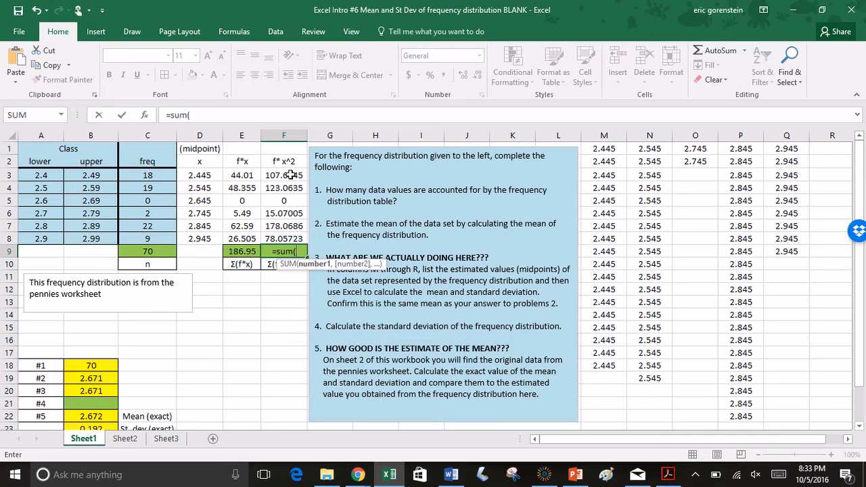
drag(291, 175, 290, 238)
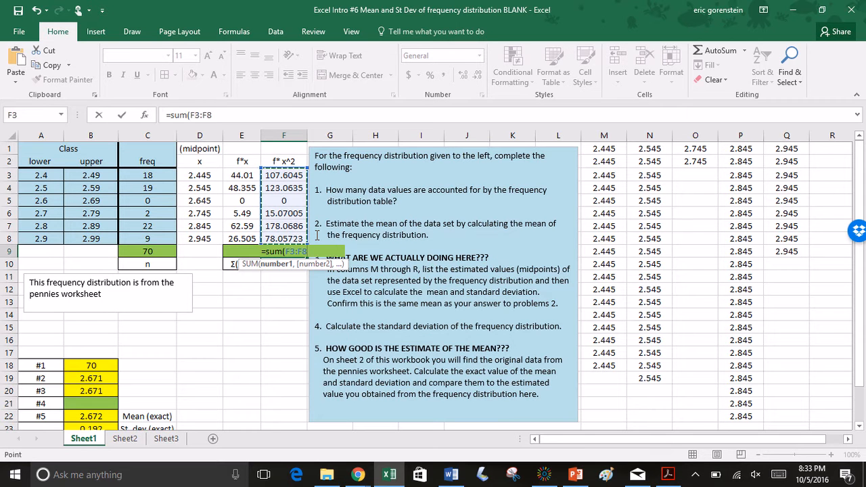
key(Return)
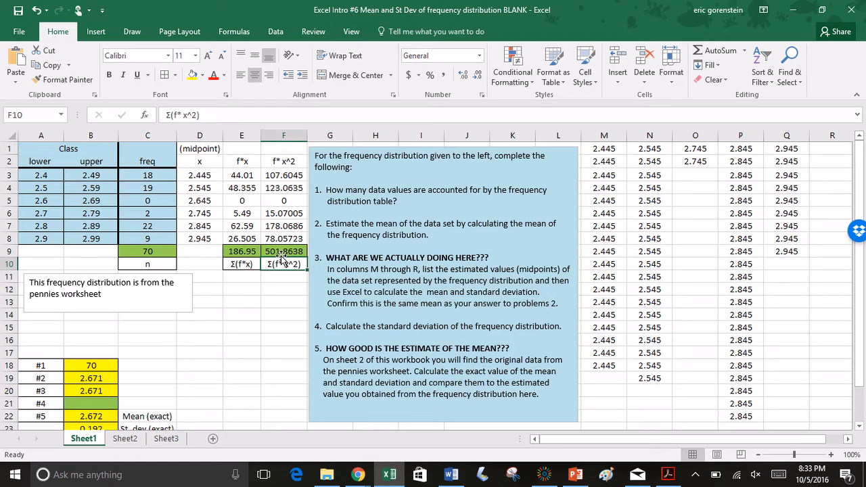
Begin the #4 standard deviation formula in cell B21 with the square root and numerator, =sqrt((70*F9-E9^2)
scroll(285, 396, down, 3)
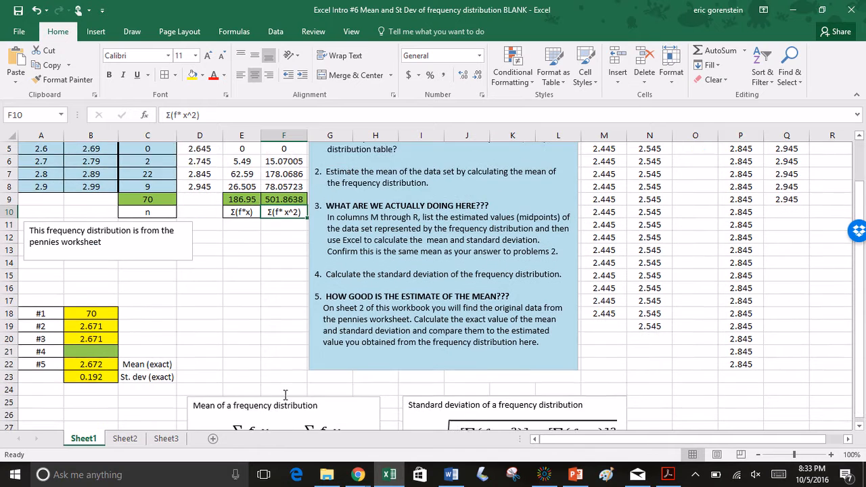
scroll(285, 396, down, 1)
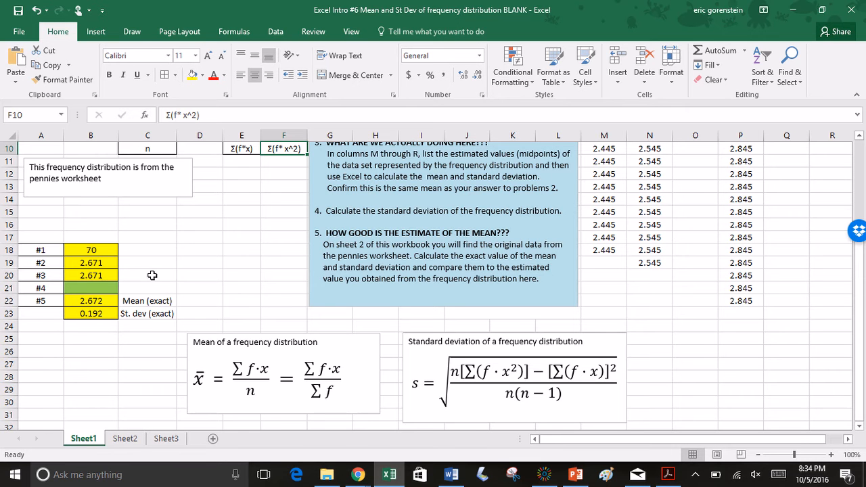
scroll(153, 276, down, 1)
scroll(152, 275, up, 3)
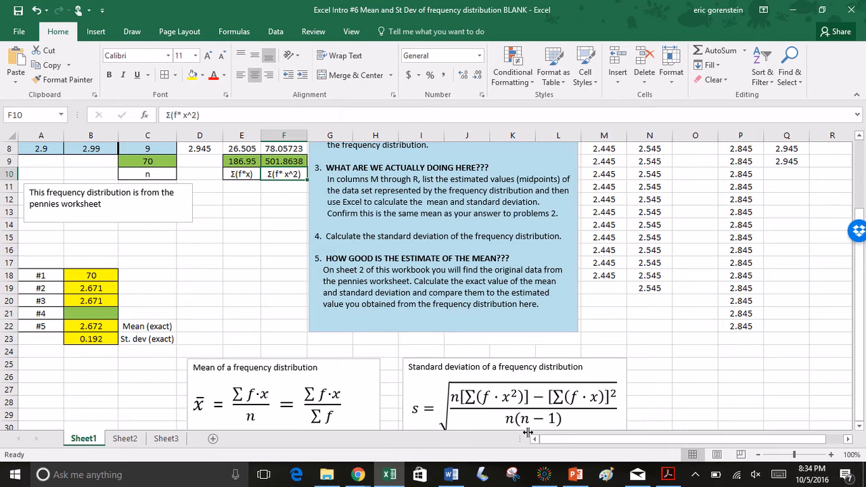
click(98, 311)
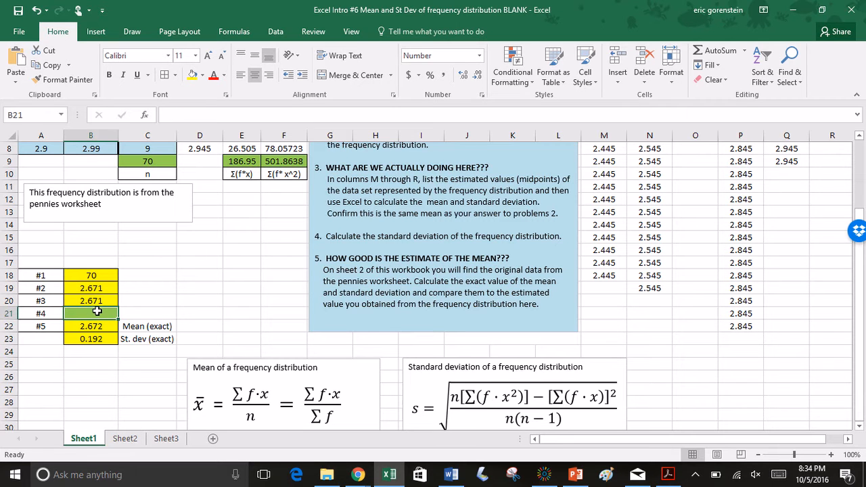
text(=s)
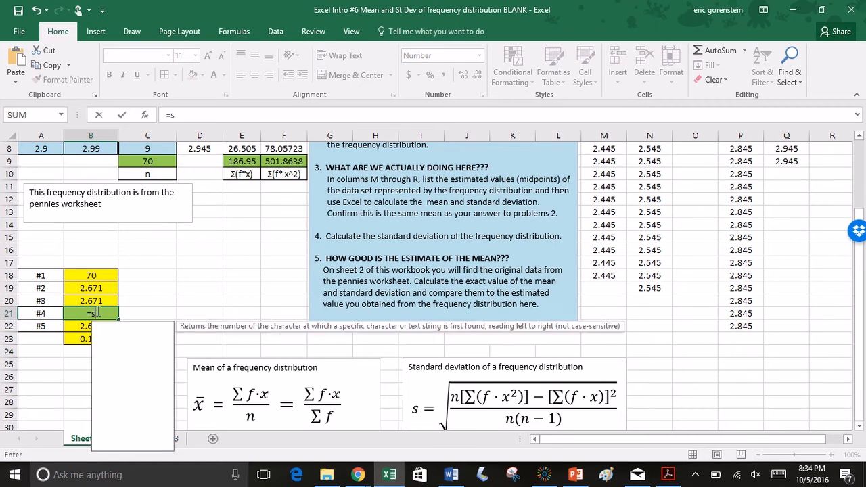
text(qrt()
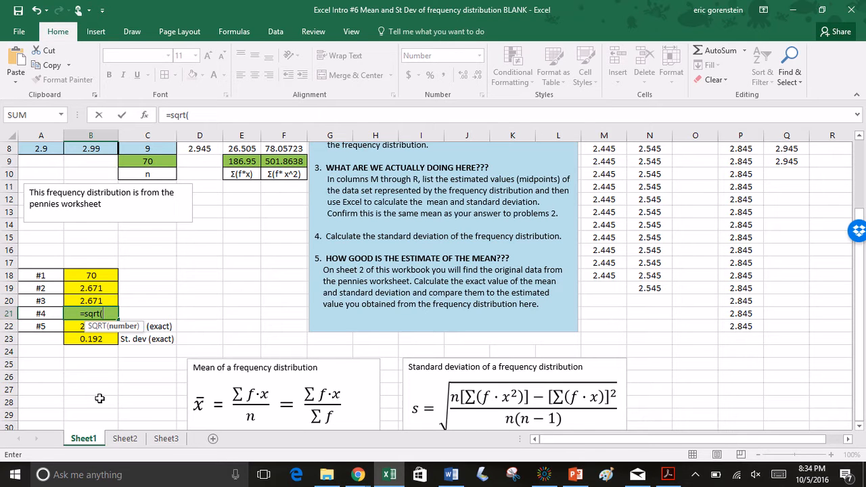
text(()
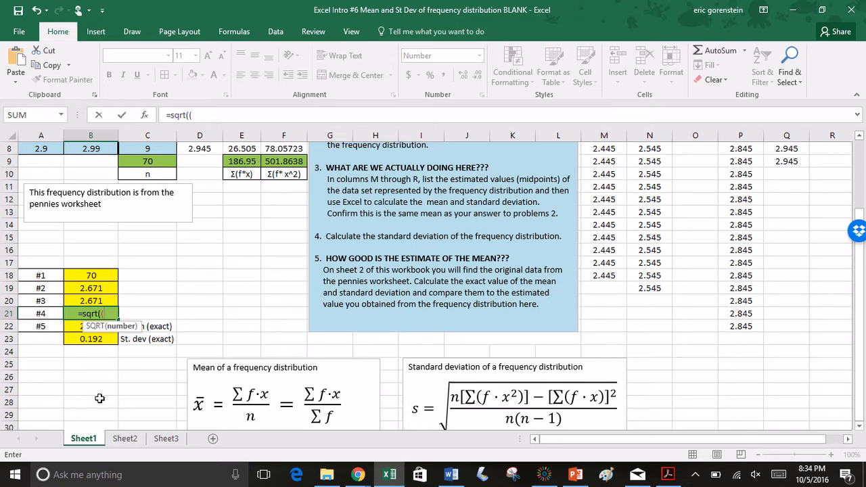
text(70)
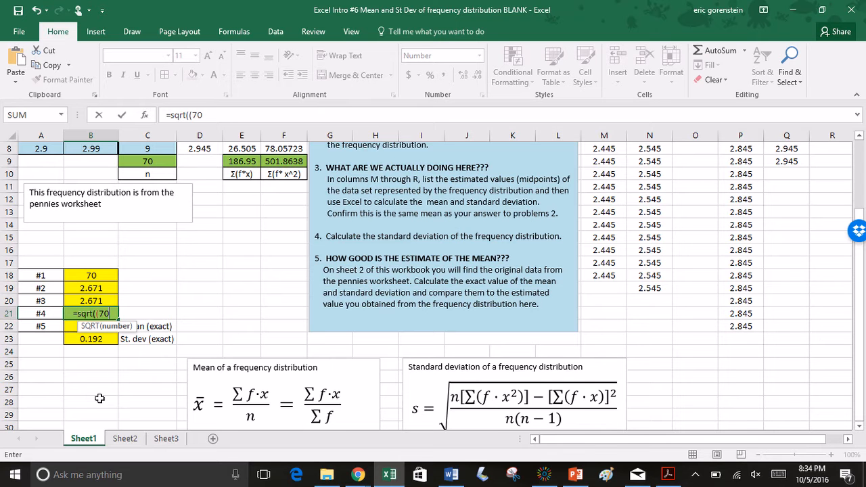
text(*)
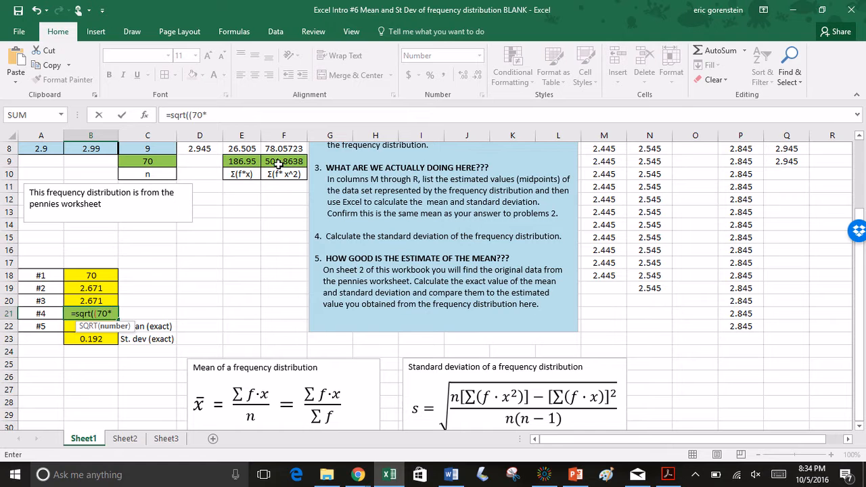
click(284, 162)
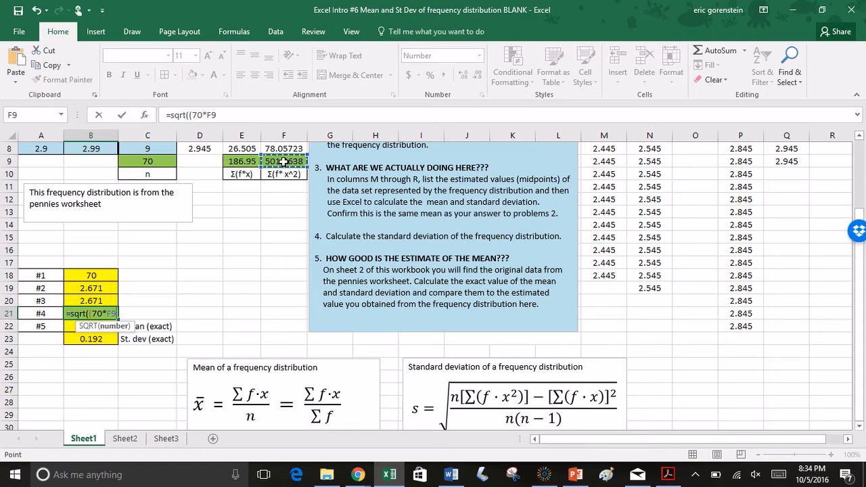
text(-)
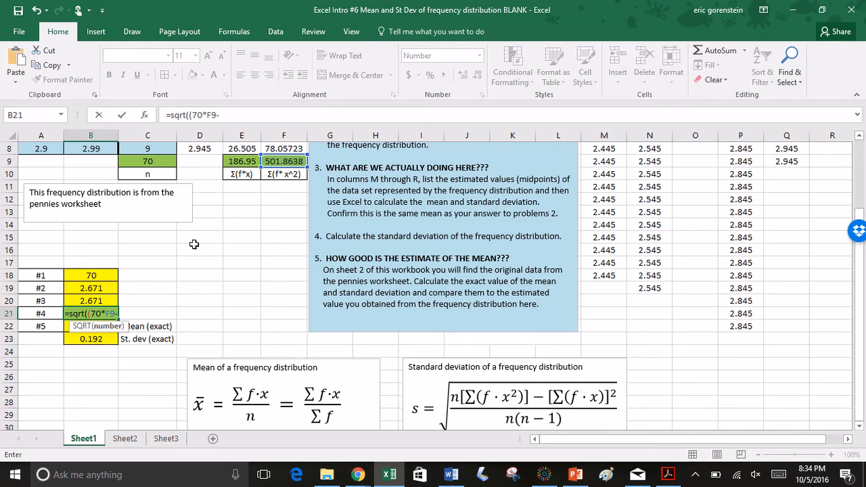
click(239, 162)
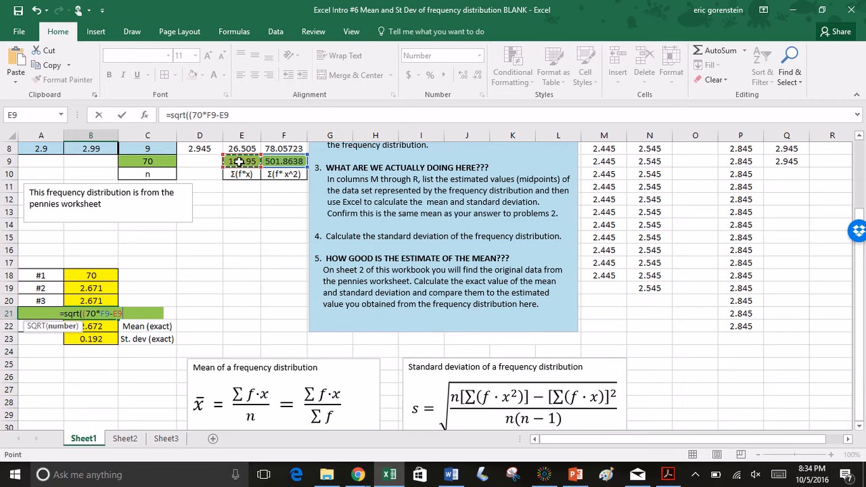
text(^2)
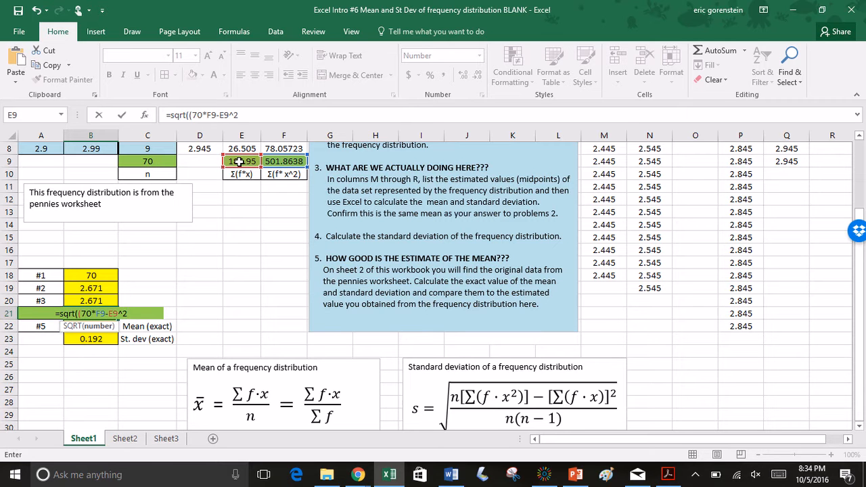
text())
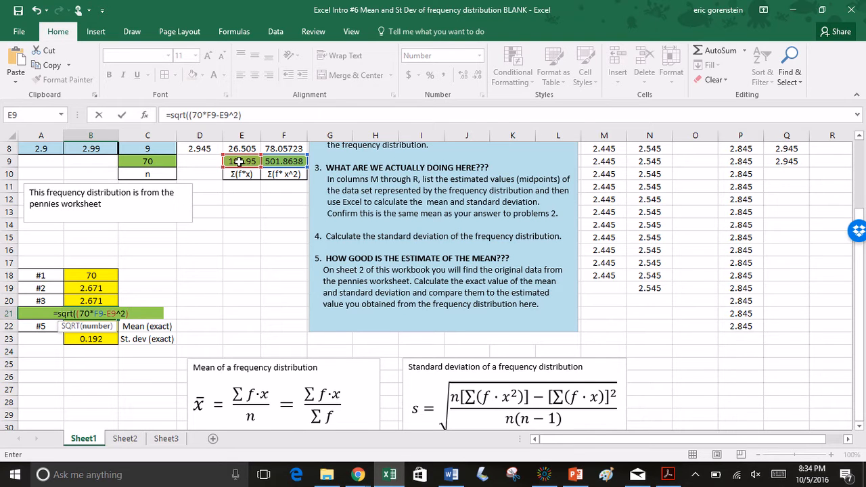
text(/)
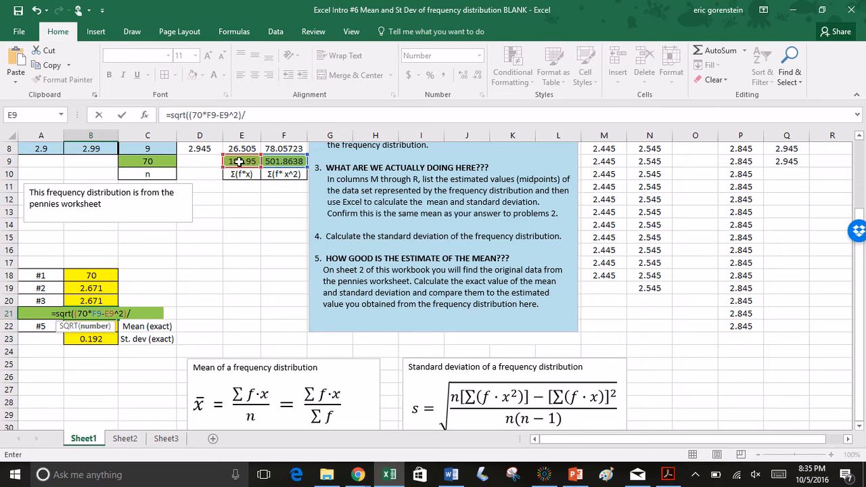
Divide the numerator in the B21 formula by (70*69) and try to enter the formula
text(()
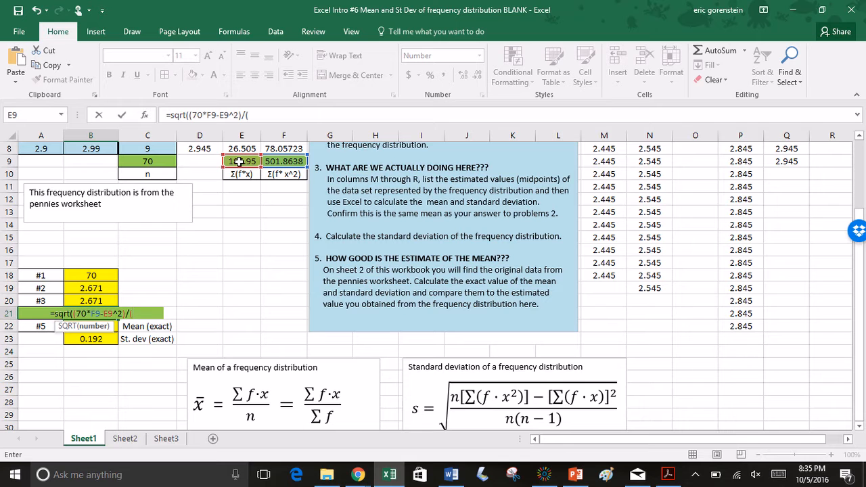
text(70)
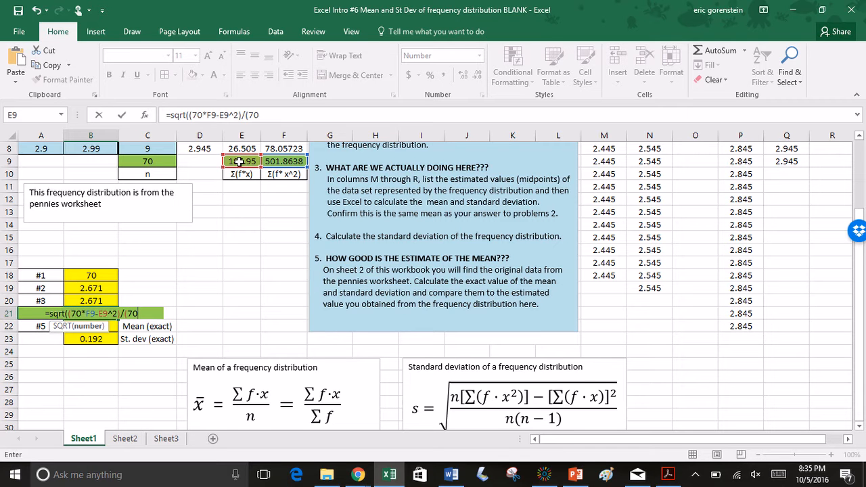
text(*)
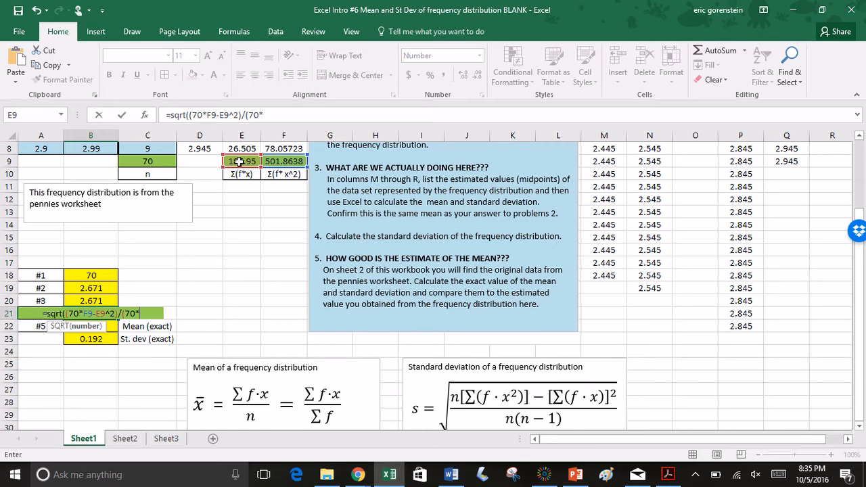
text(69)
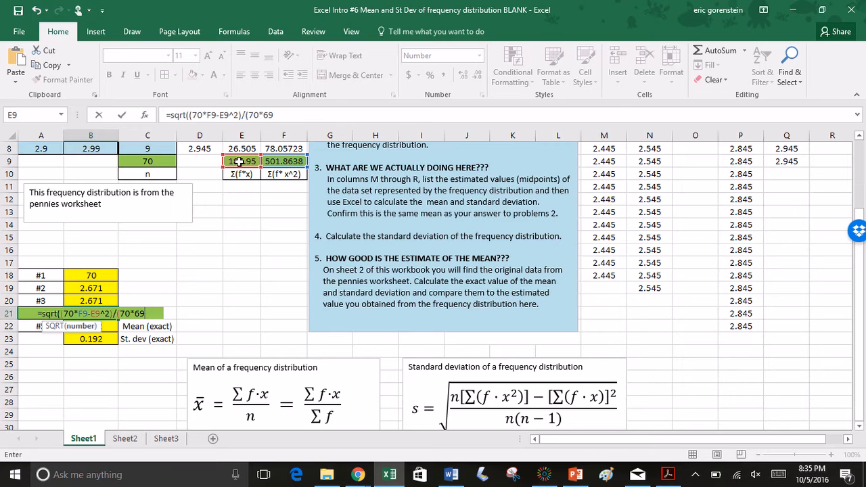
text())
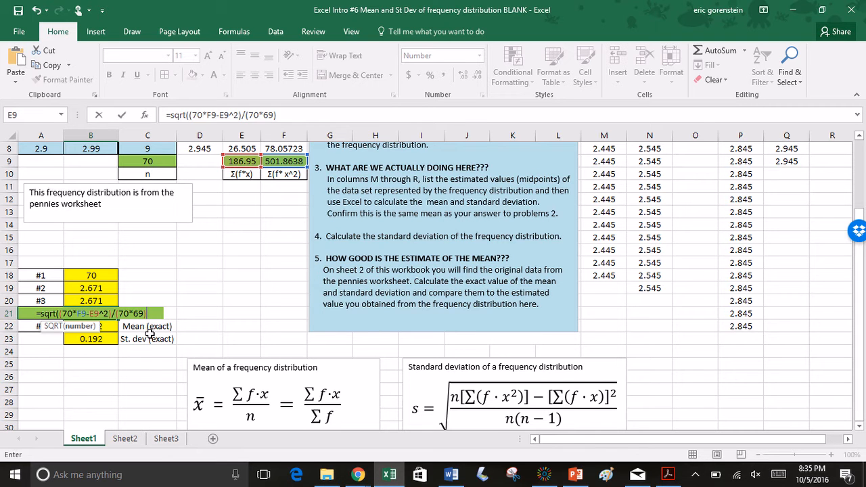
key(Return)
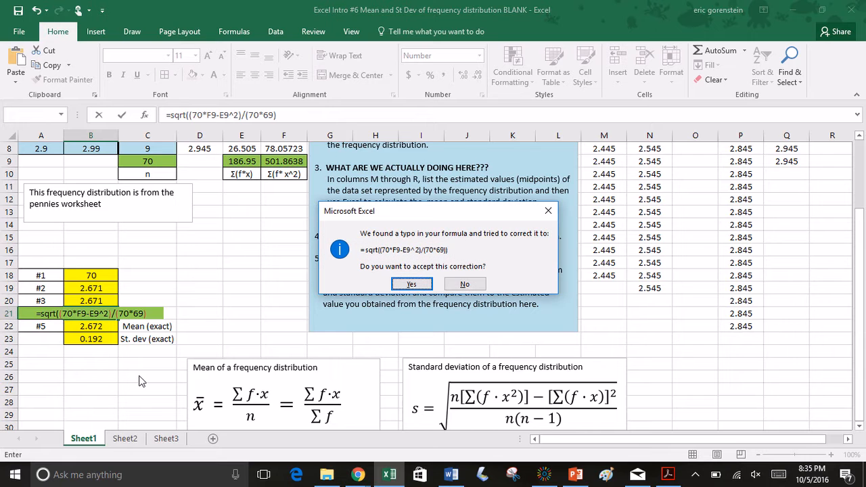
Decline the suggested correction and complete the B21 formula with a final closing parenthesis, as =sqrt((70*F9-E9^2)/(70*69))
click(463, 285)
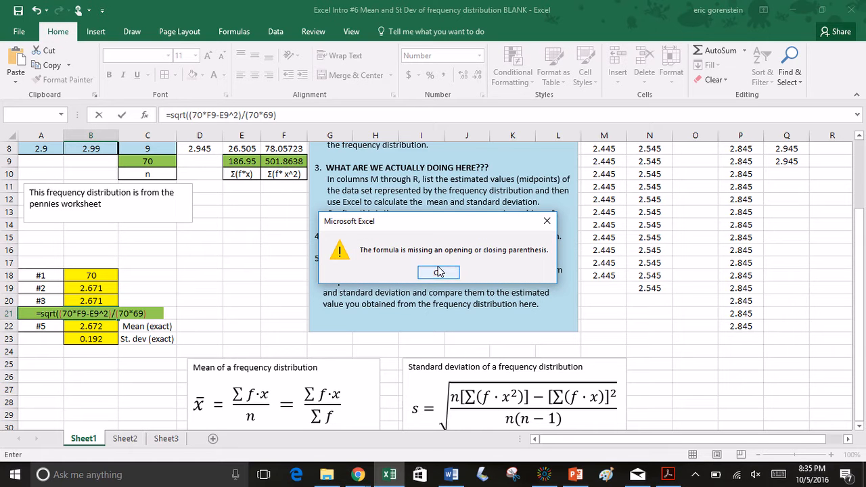
click(439, 272)
click(159, 314)
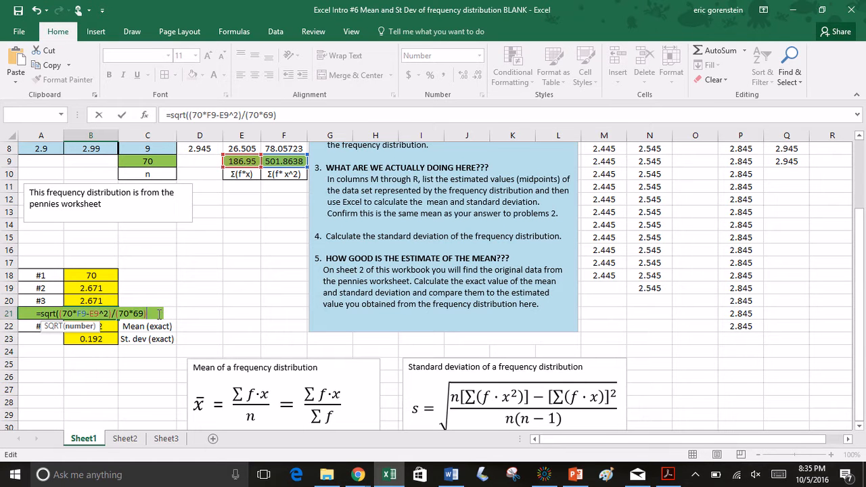
text())
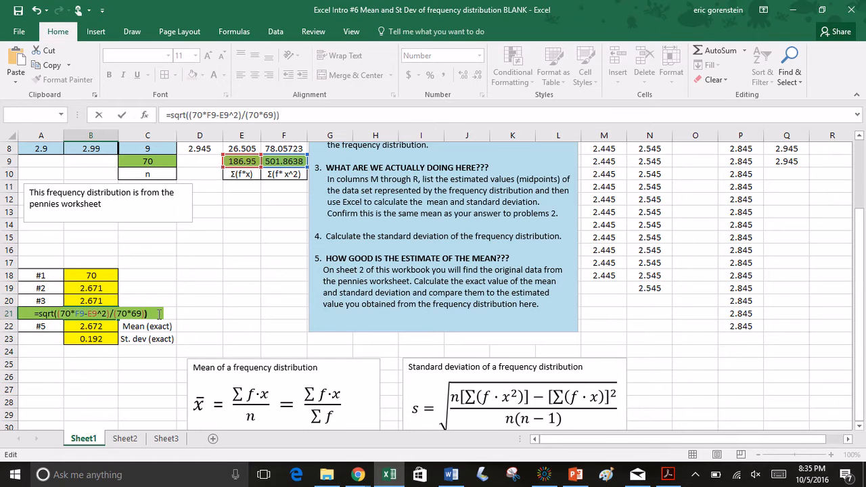
key(Return)
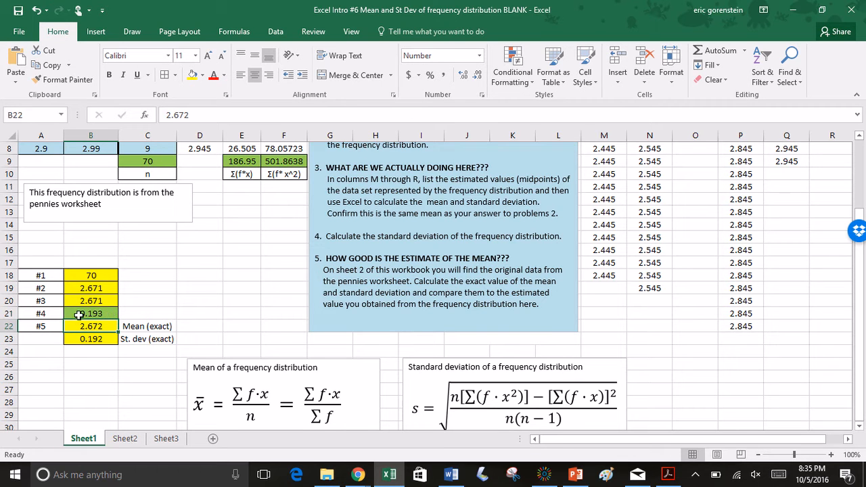
Compare the estimated mean and standard deviation in B19 and B21 with the exact values, and review the midpoints in D3:D8 behind them
click(83, 341)
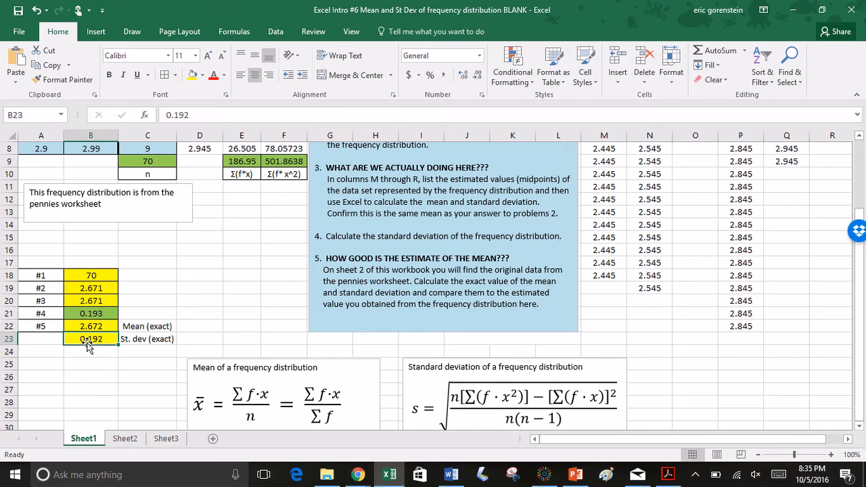
click(110, 314)
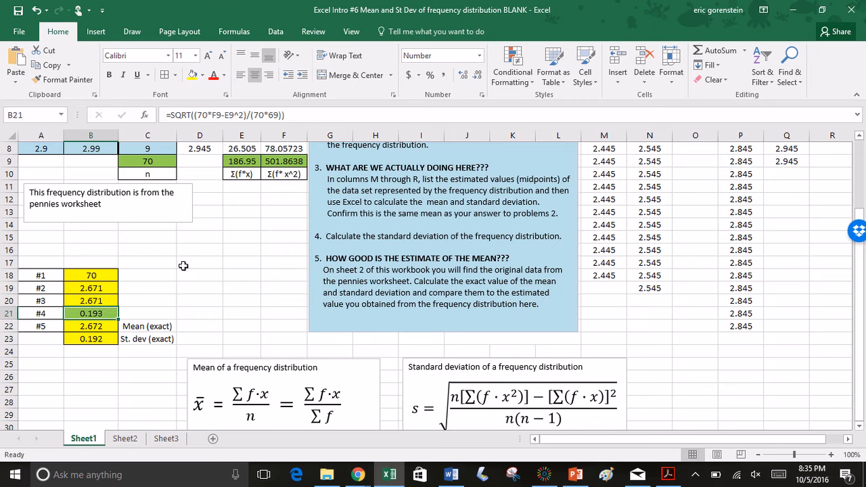
click(106, 288)
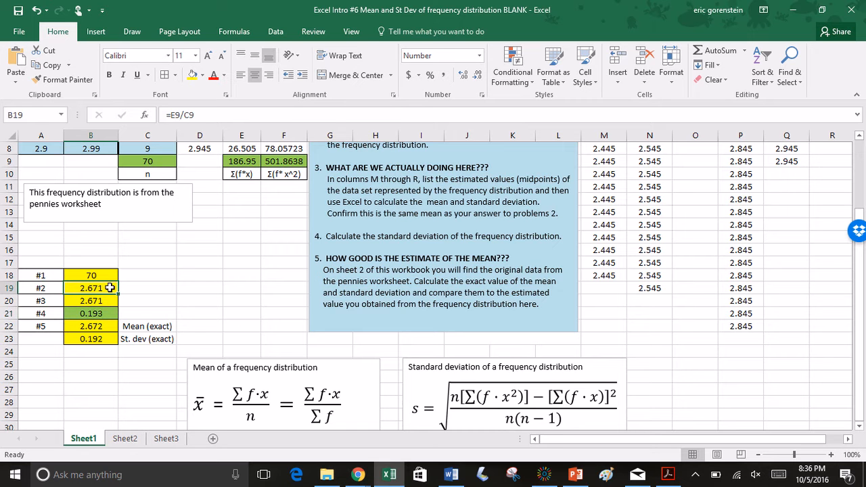
click(106, 316)
scroll(160, 284, up, 3)
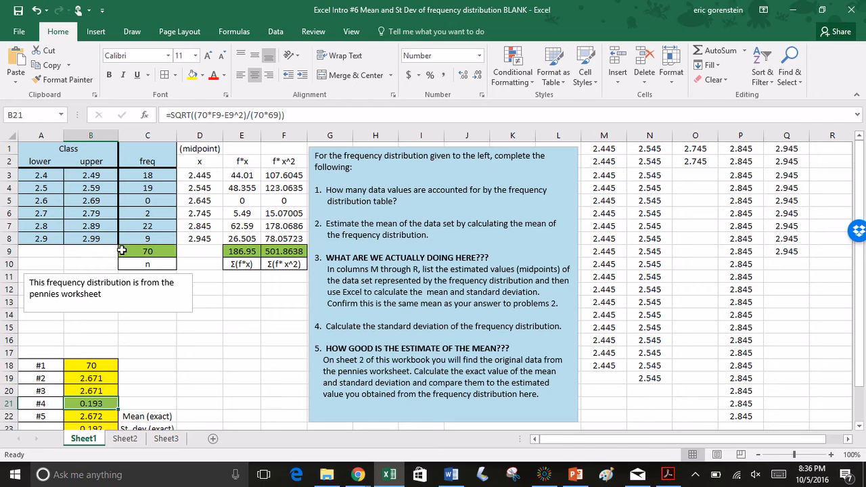
drag(203, 176, 205, 234)
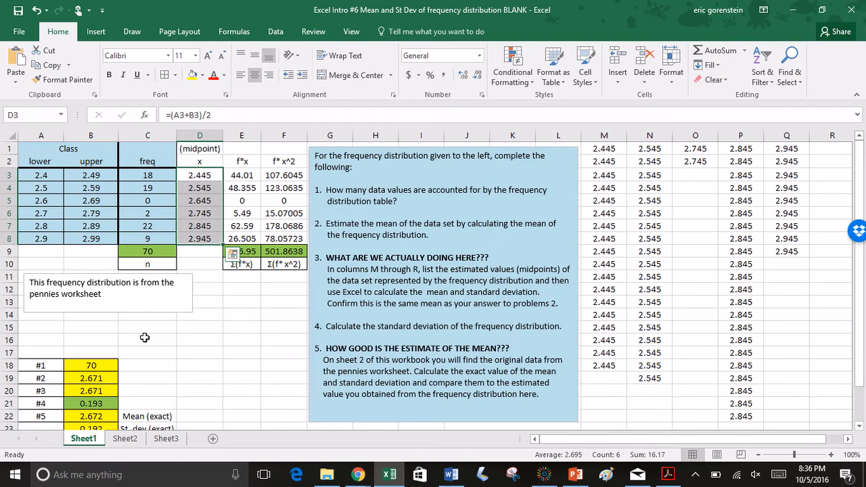
scroll(145, 338, down, 2)
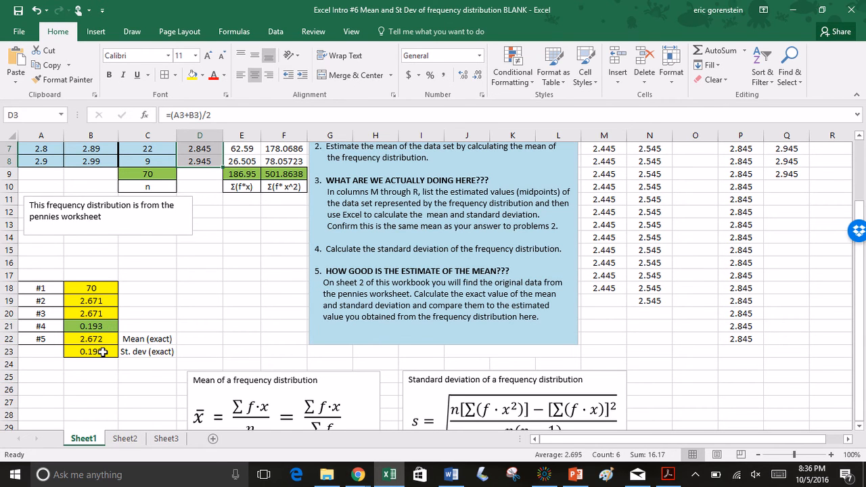
scroll(233, 318, down, 3)
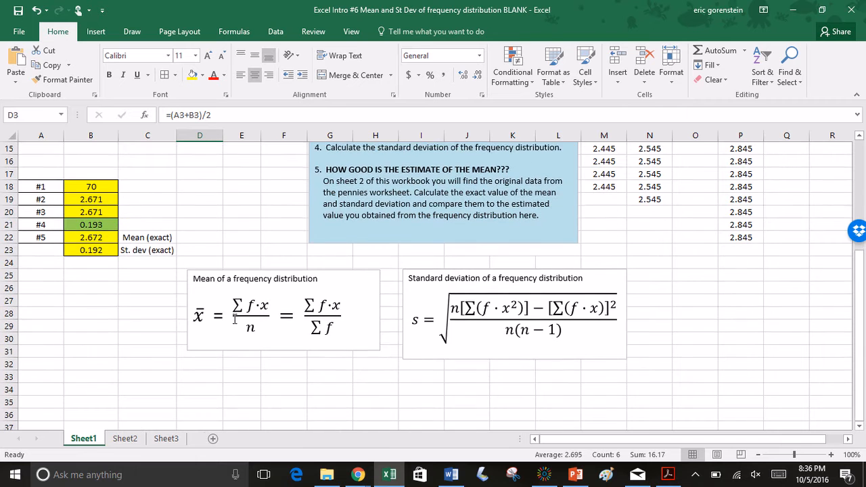
scroll(450, 346, up, 5)
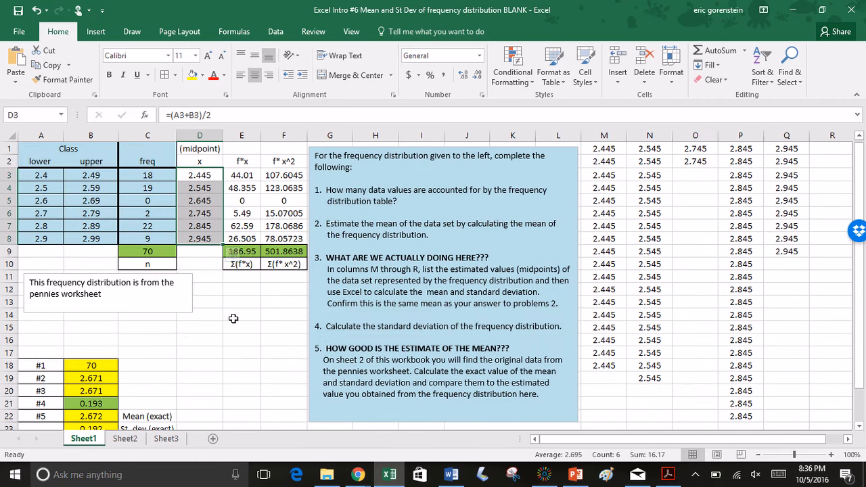
click(544, 475)
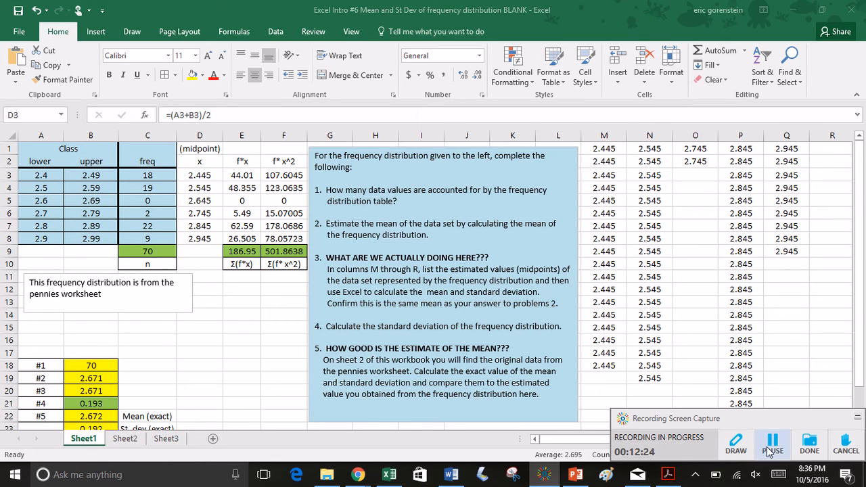